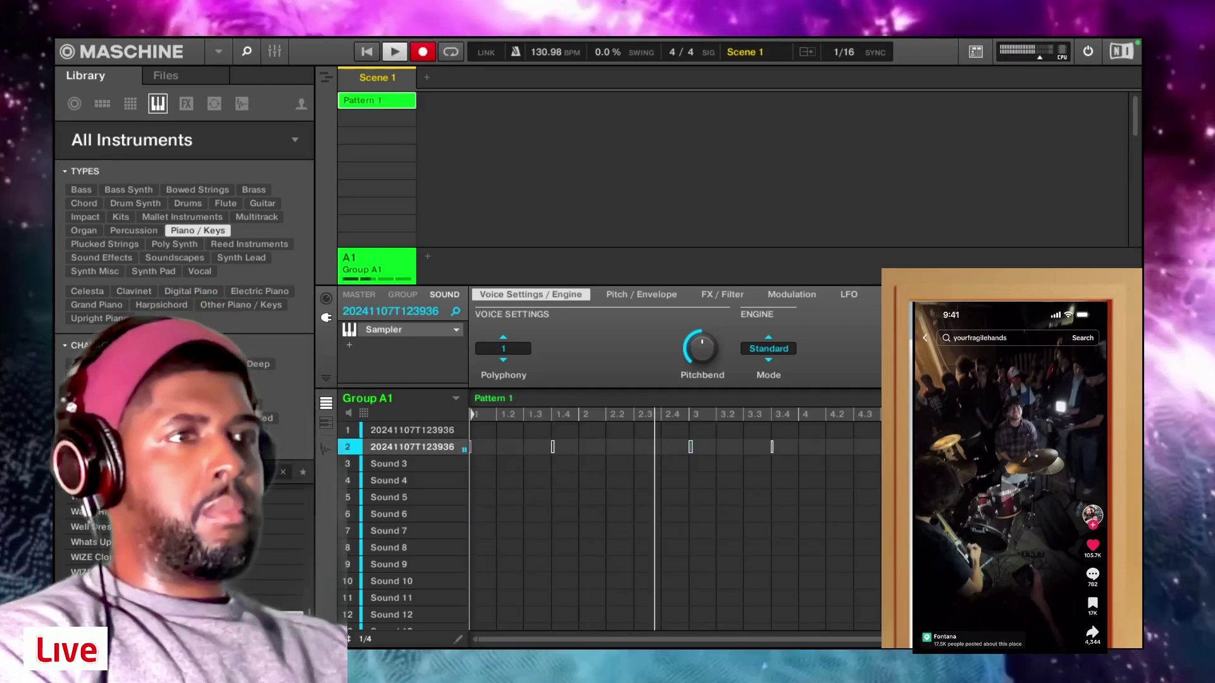
Select all the notes on the second sound's row in Pattern 1 and lengthen them
click(727, 577)
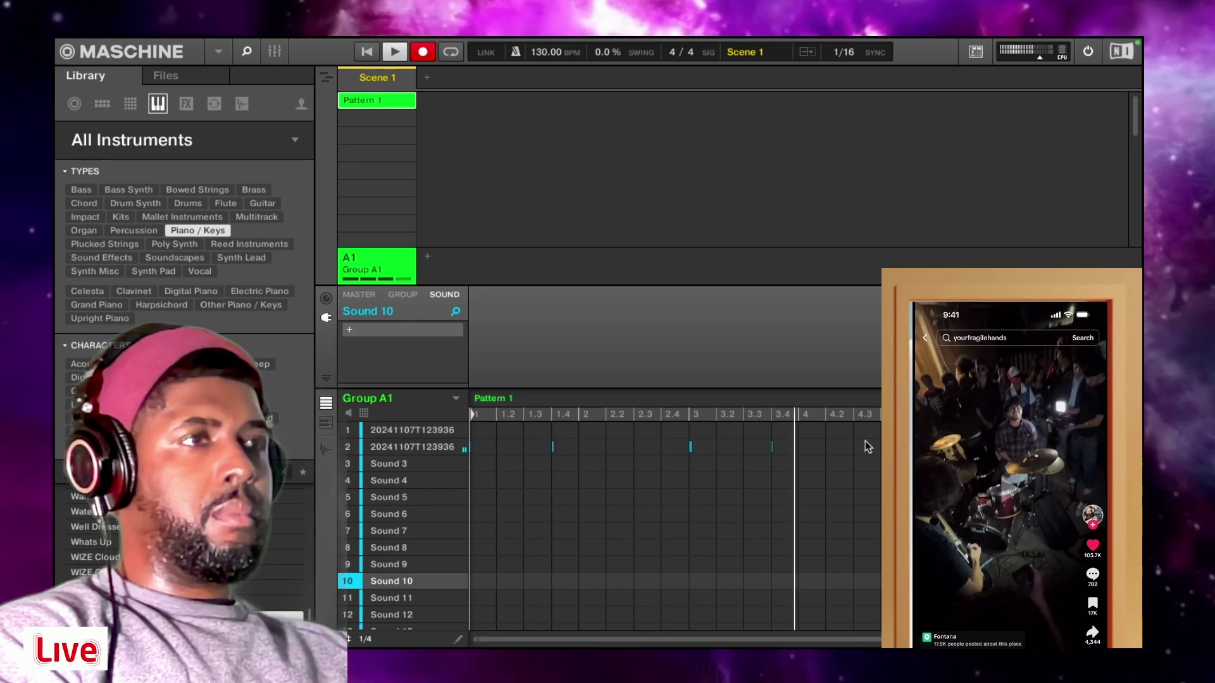
drag(780, 442, 472, 448)
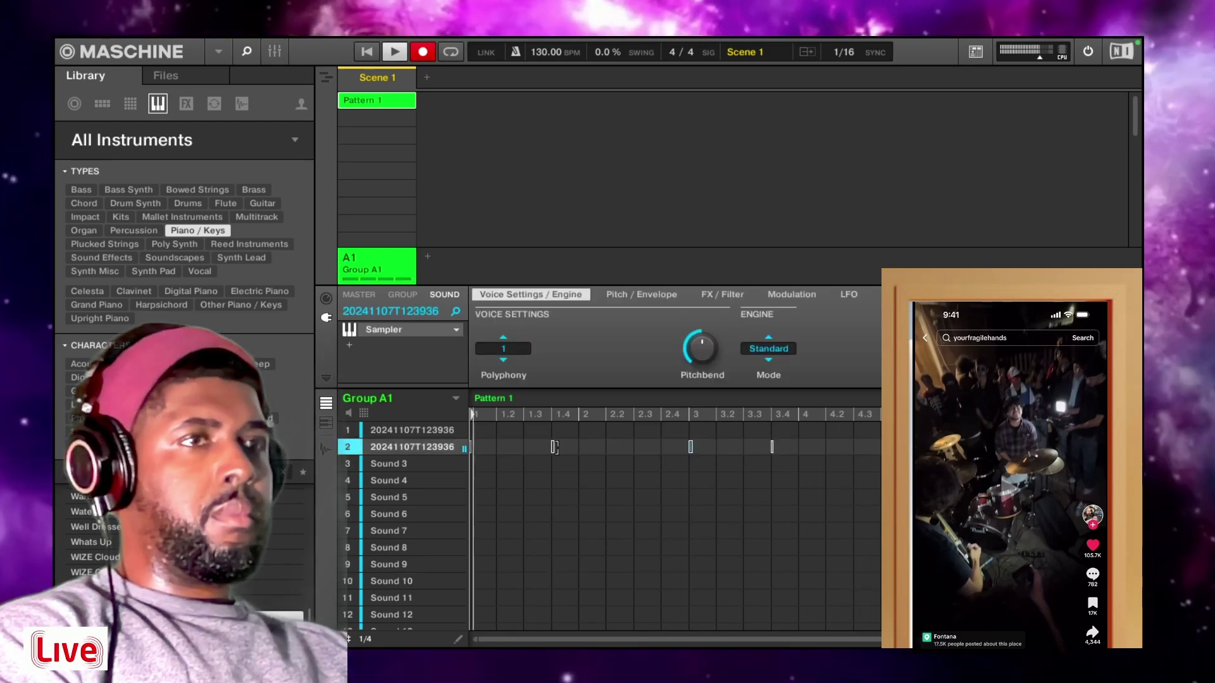
click(688, 532)
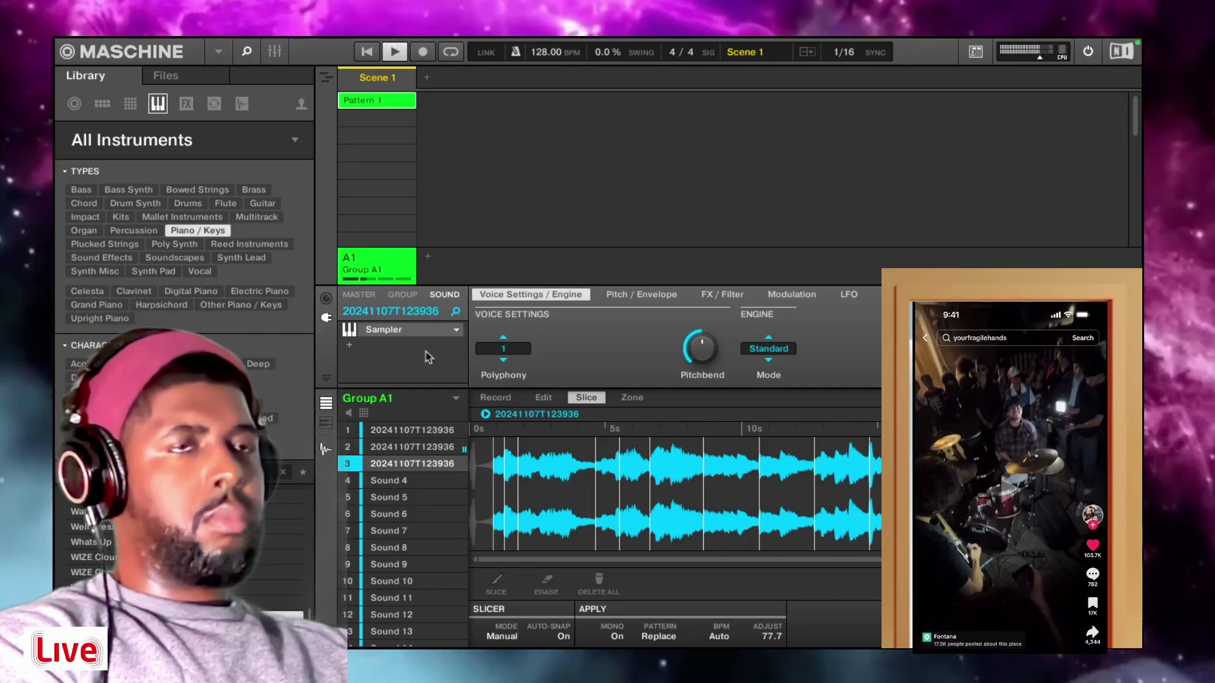
Switch from the sample slicing view back to the note grid and duplicate Pattern 1 of Group A1
click(326, 449)
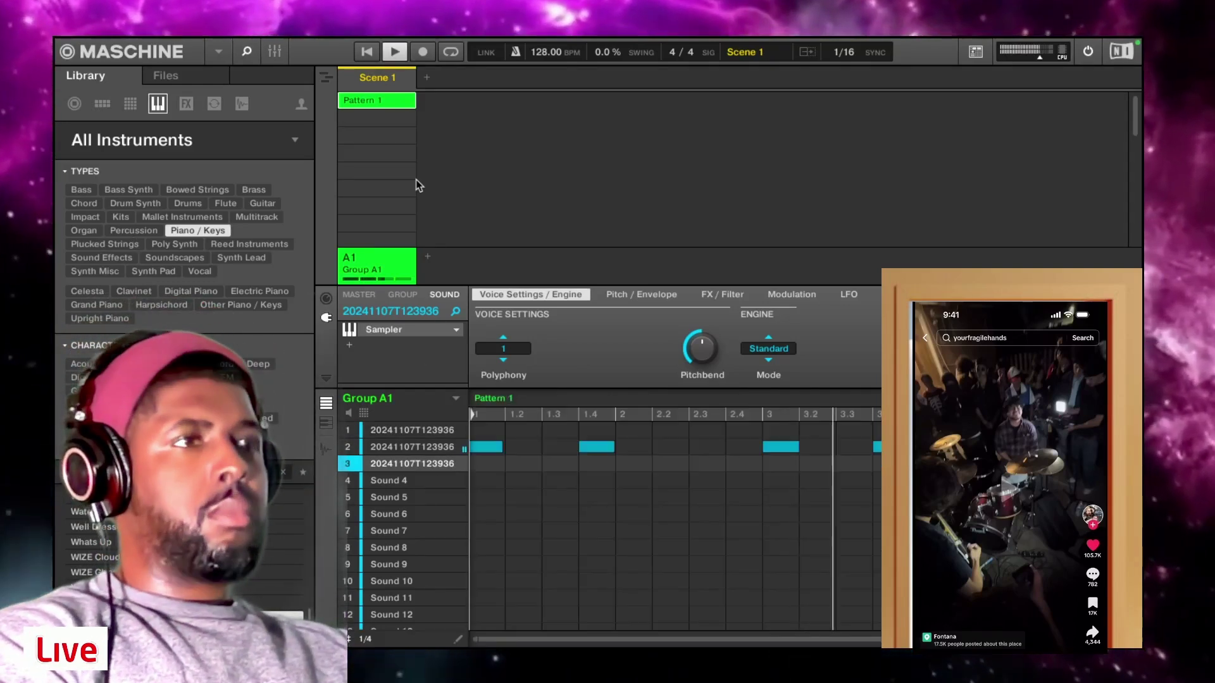
right_click(389, 114)
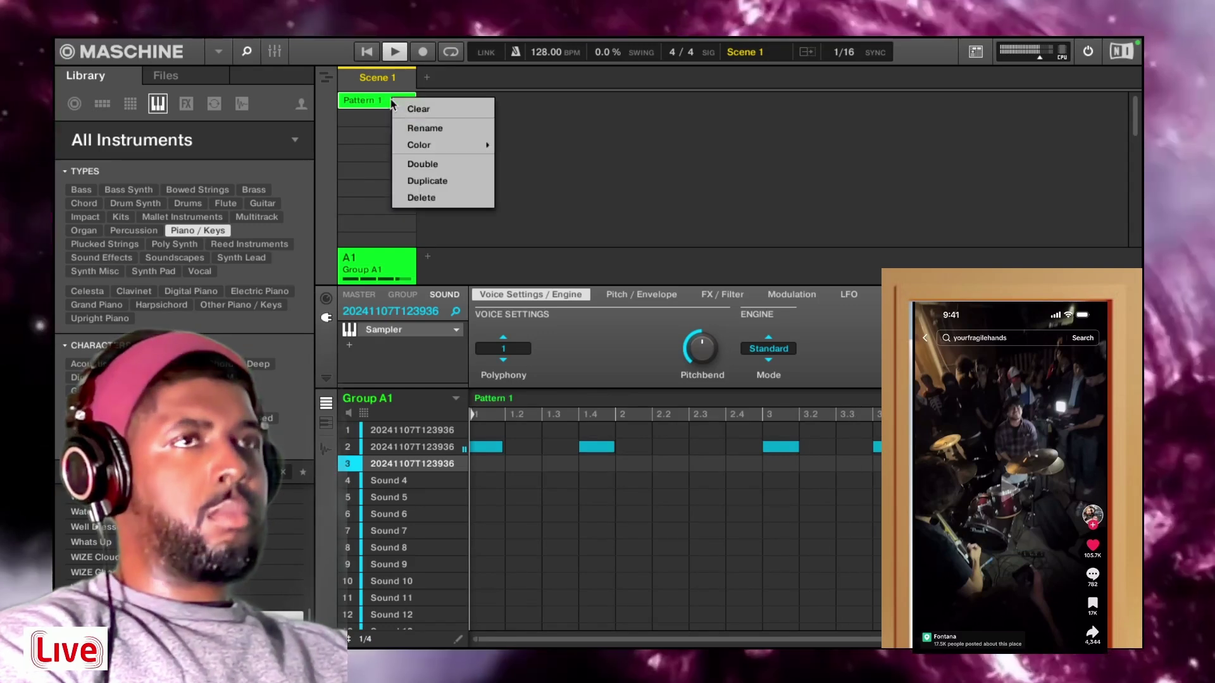
click(419, 180)
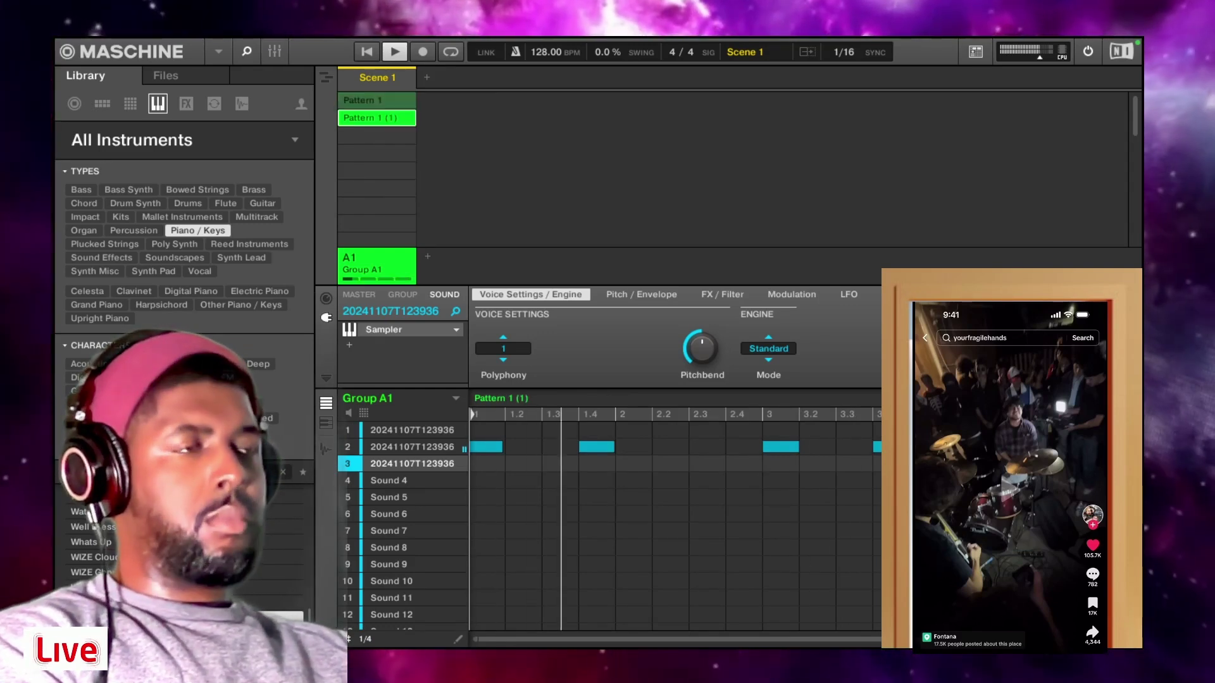
Cut the stray note near 1.3 on the third sound's row in the duplicated pattern
scroll(674, 519, down, 2)
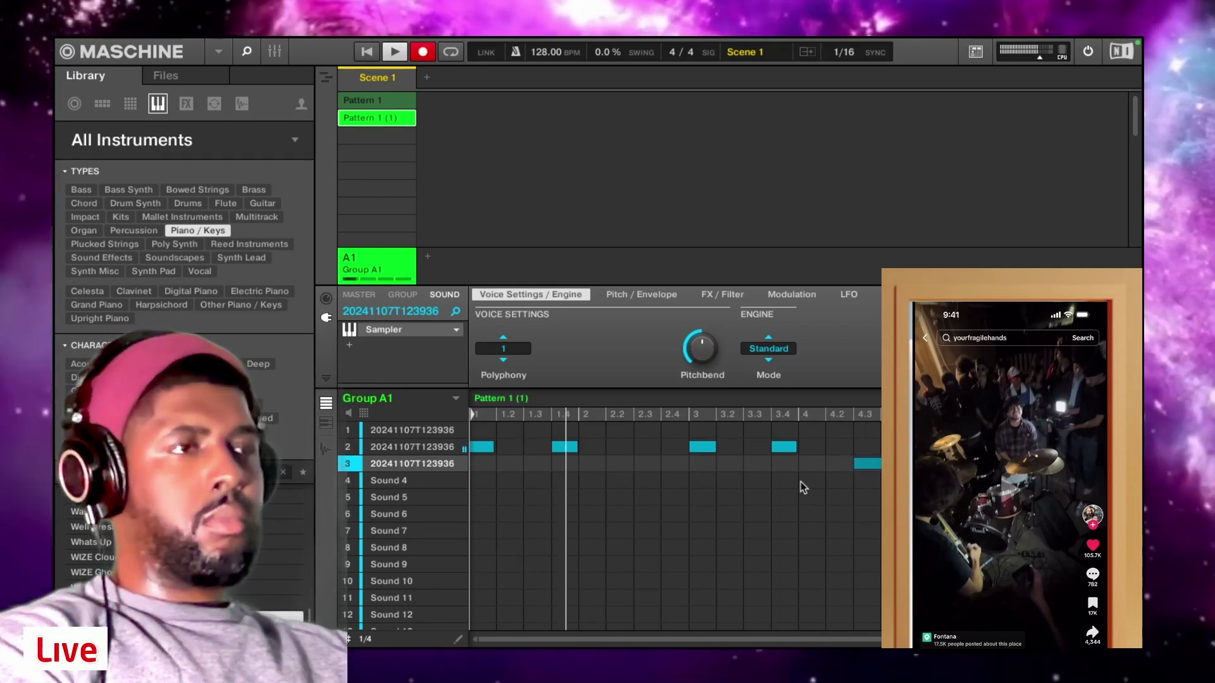
mouse_move(456, 466)
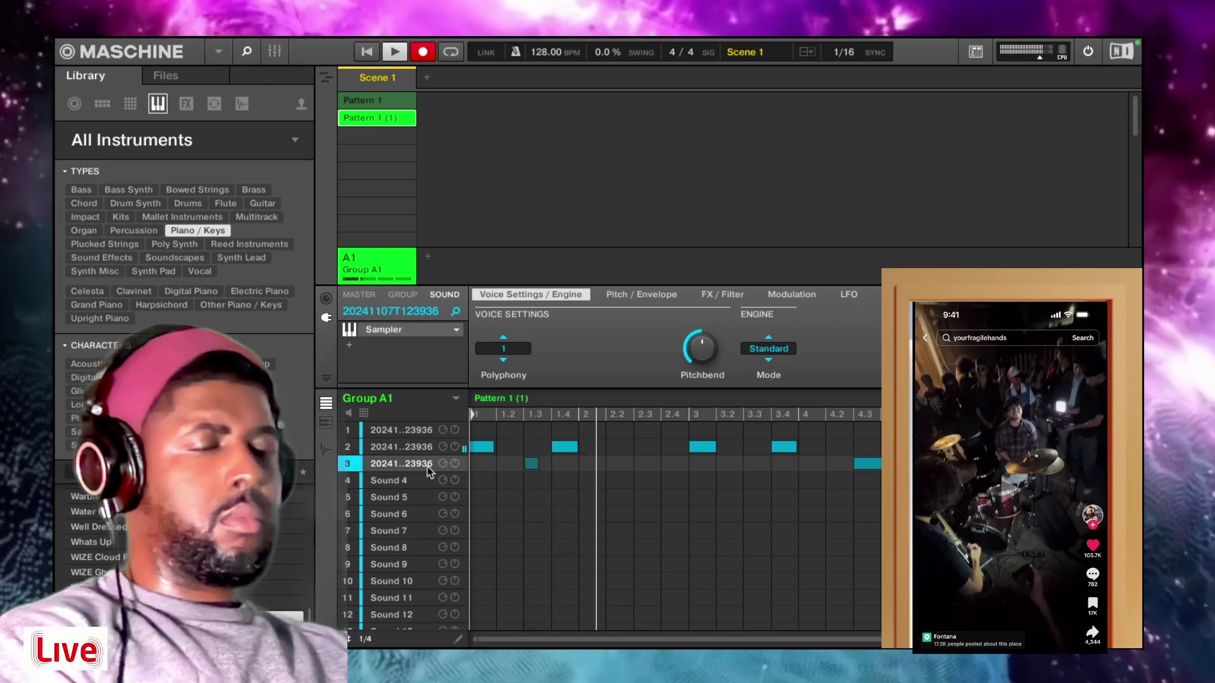
right_click(533, 467)
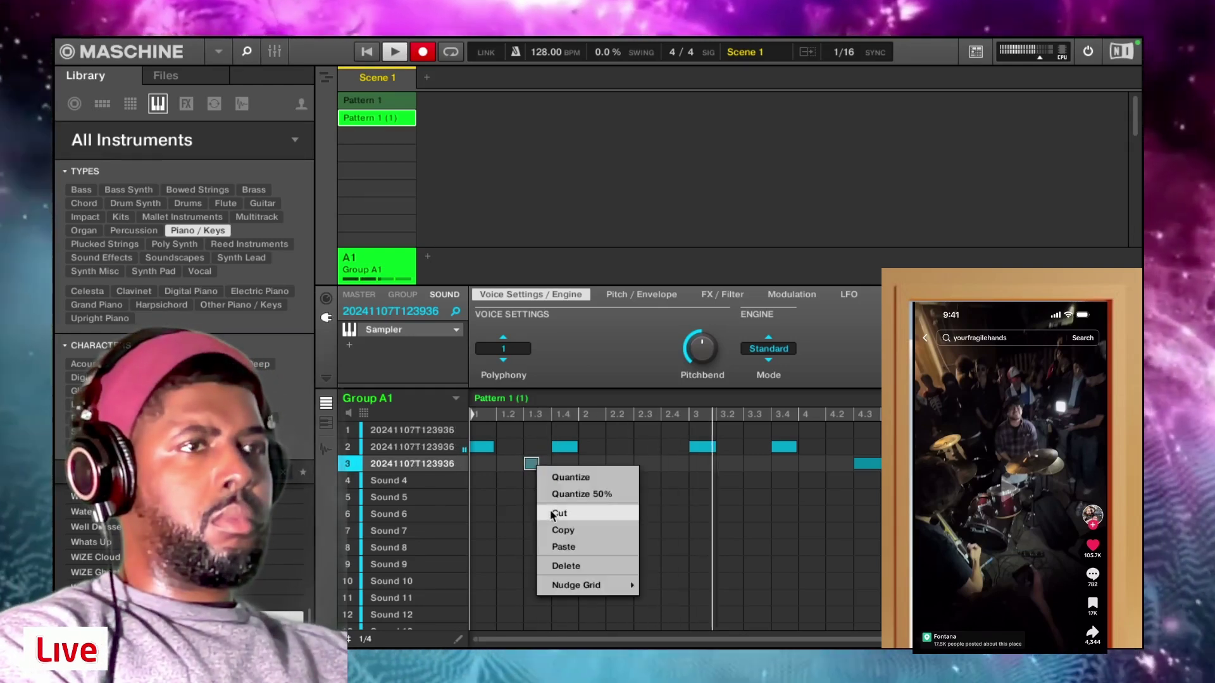
click(552, 515)
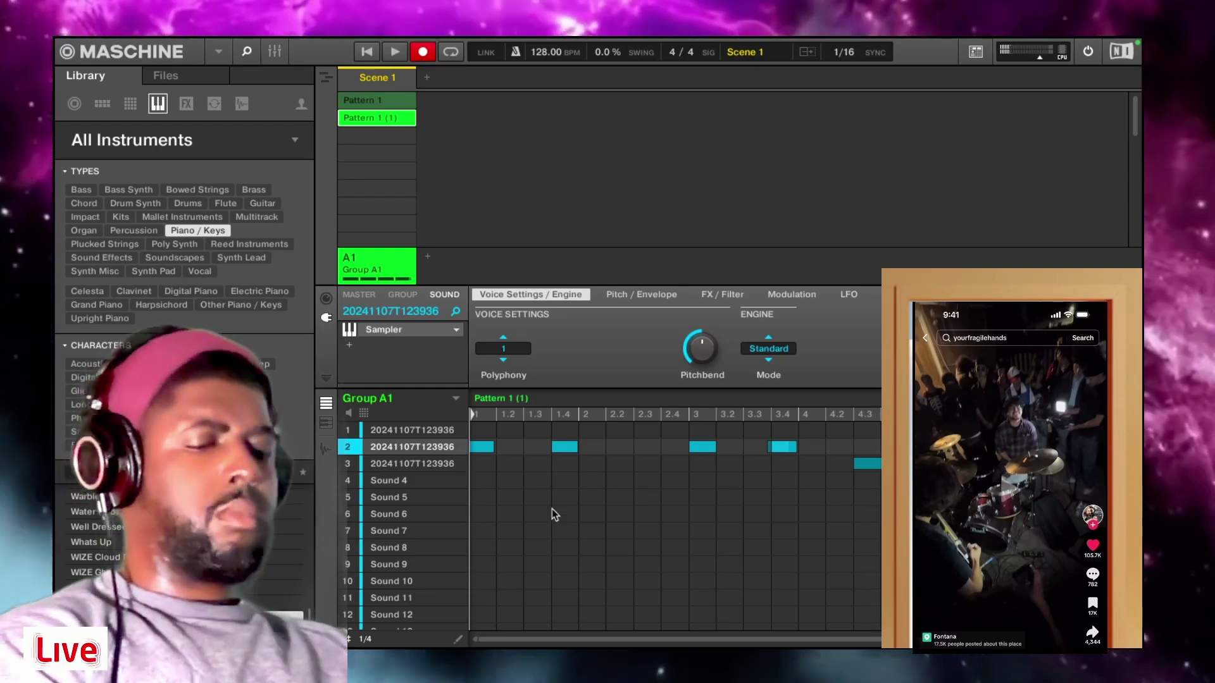
Remove the extra overlapping note near 3.4 on the second sound's row and the note near 4.3 on the third sound's row
key(x)
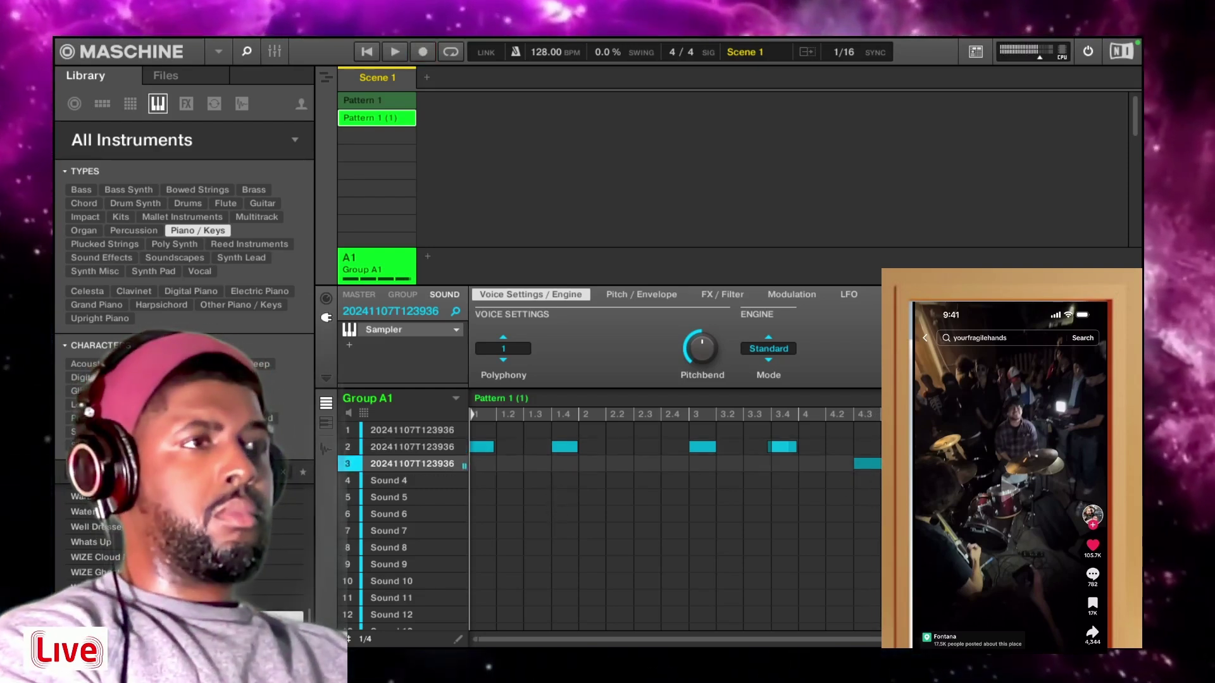
right_click(784, 450)
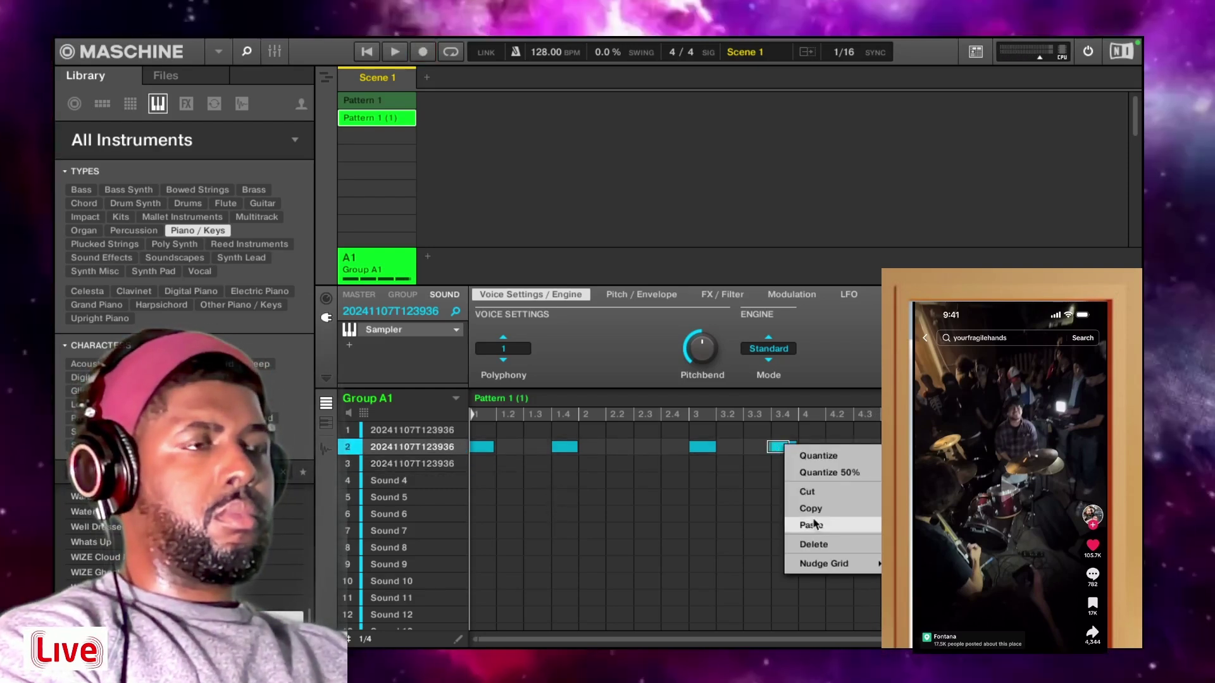
click(813, 508)
right_click(870, 469)
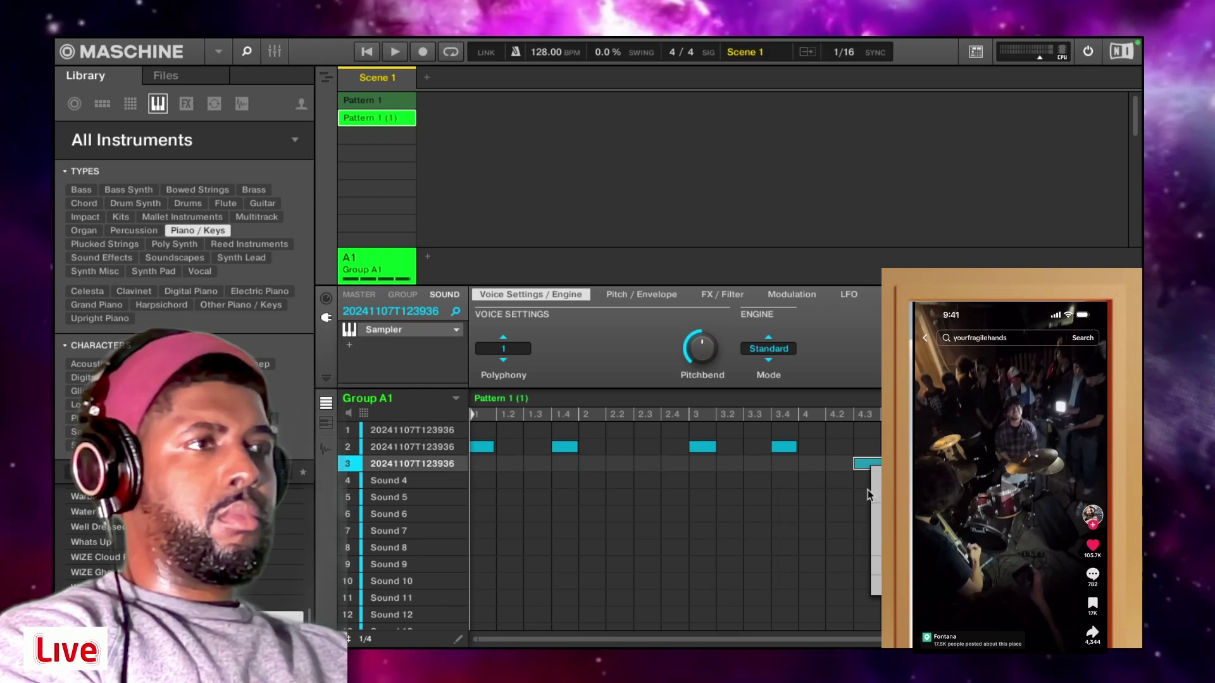
click(892, 513)
Play the duplicated pattern, record a new note near 4.3 for the third sound, and stop playback
key(space)
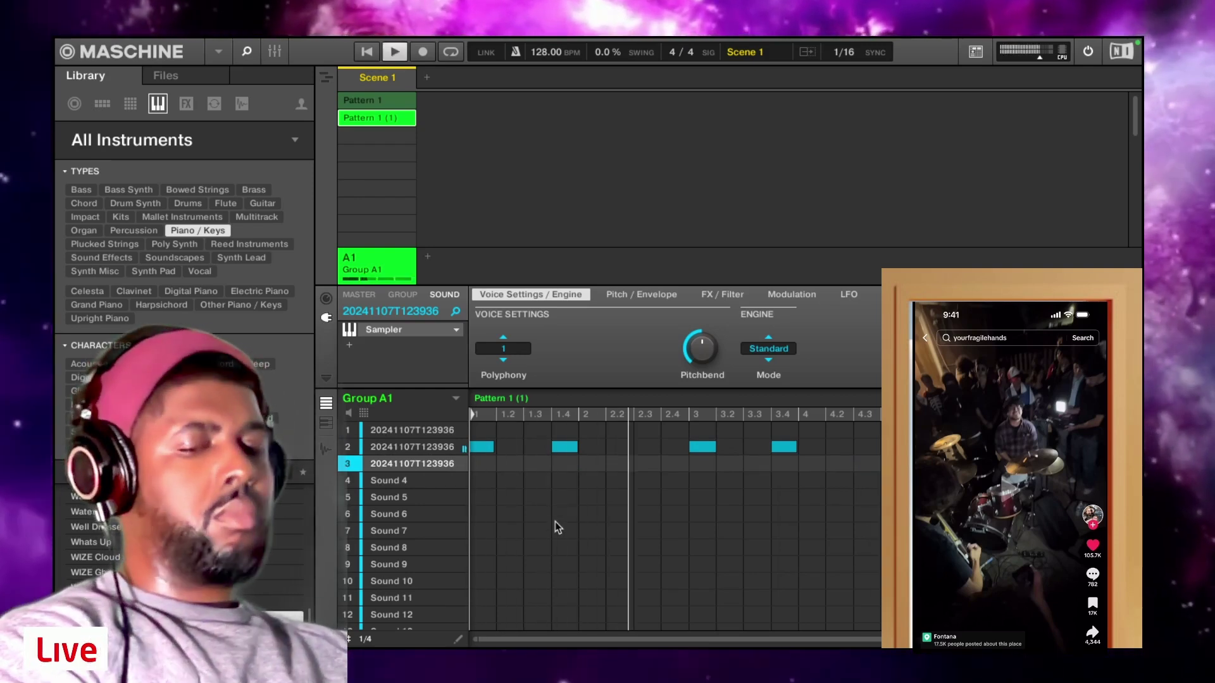
key(ctrl+r)
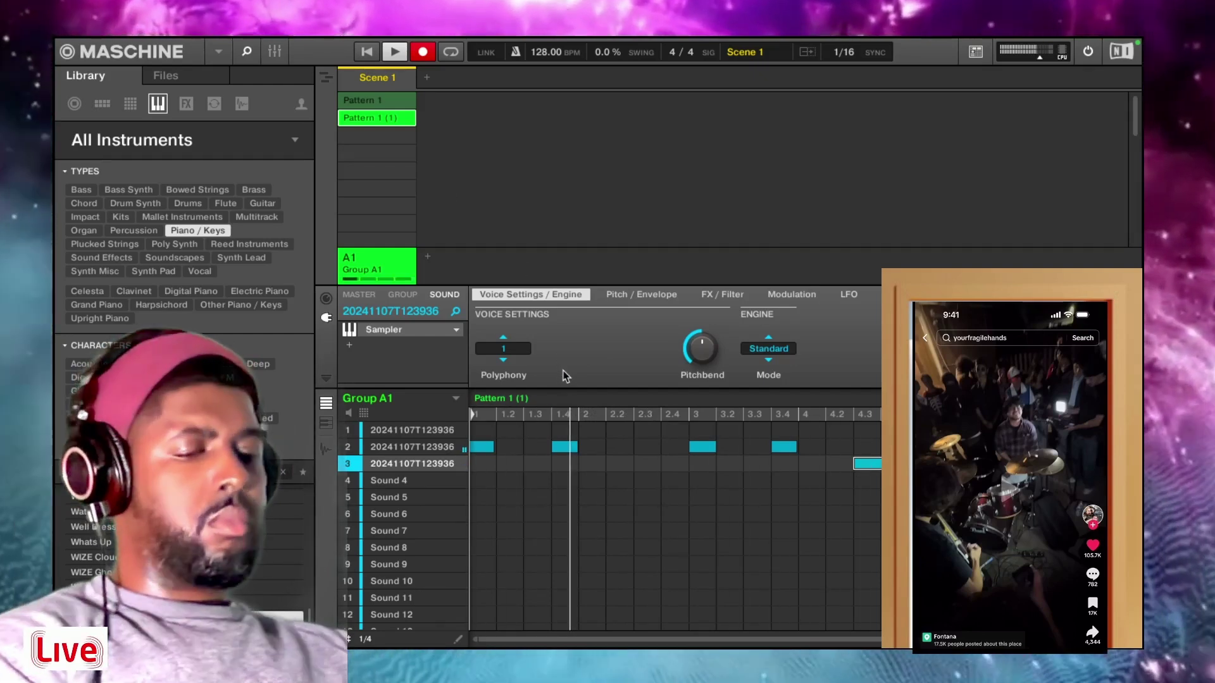
key(space)
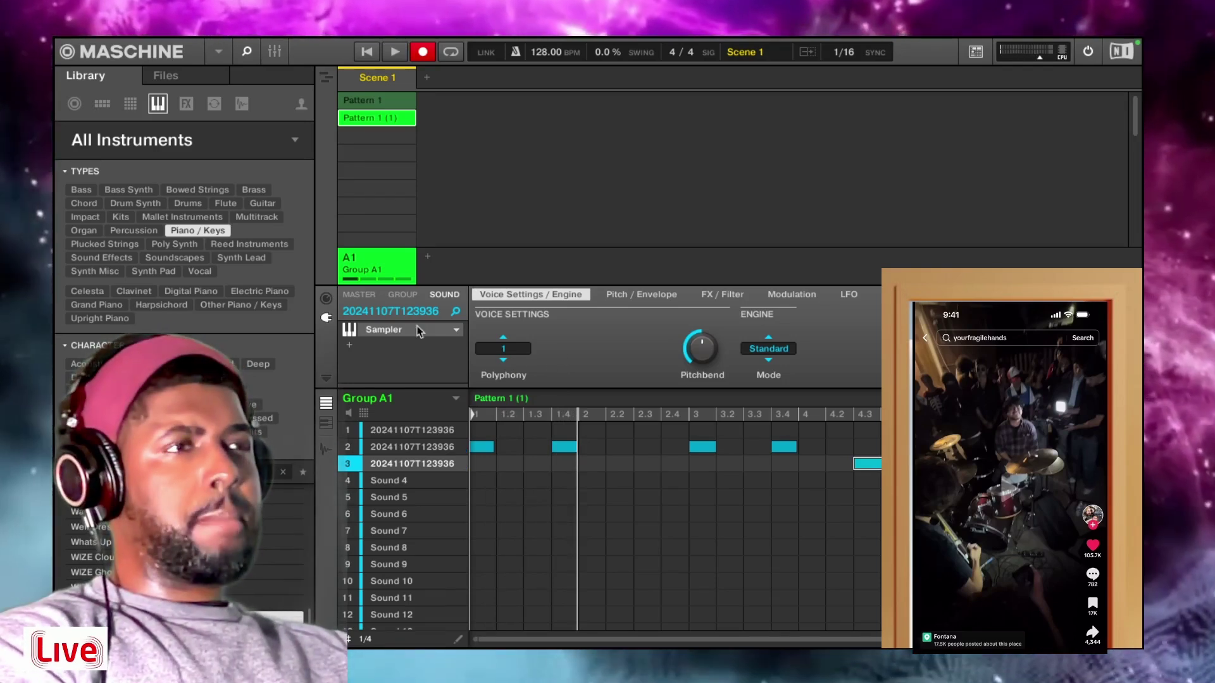
Place the rendered audio of the duplicated pattern onto Sound 4 of Group A1 and play it back on its own
drag(1112, 399, 416, 485)
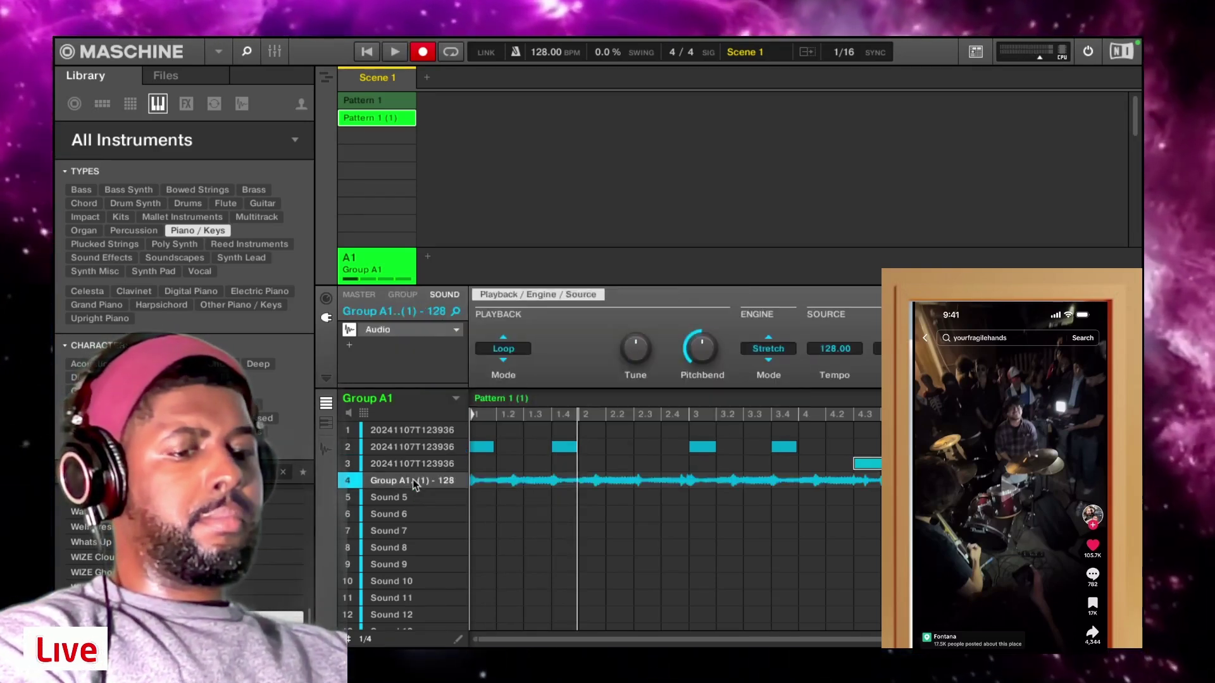
key(space)
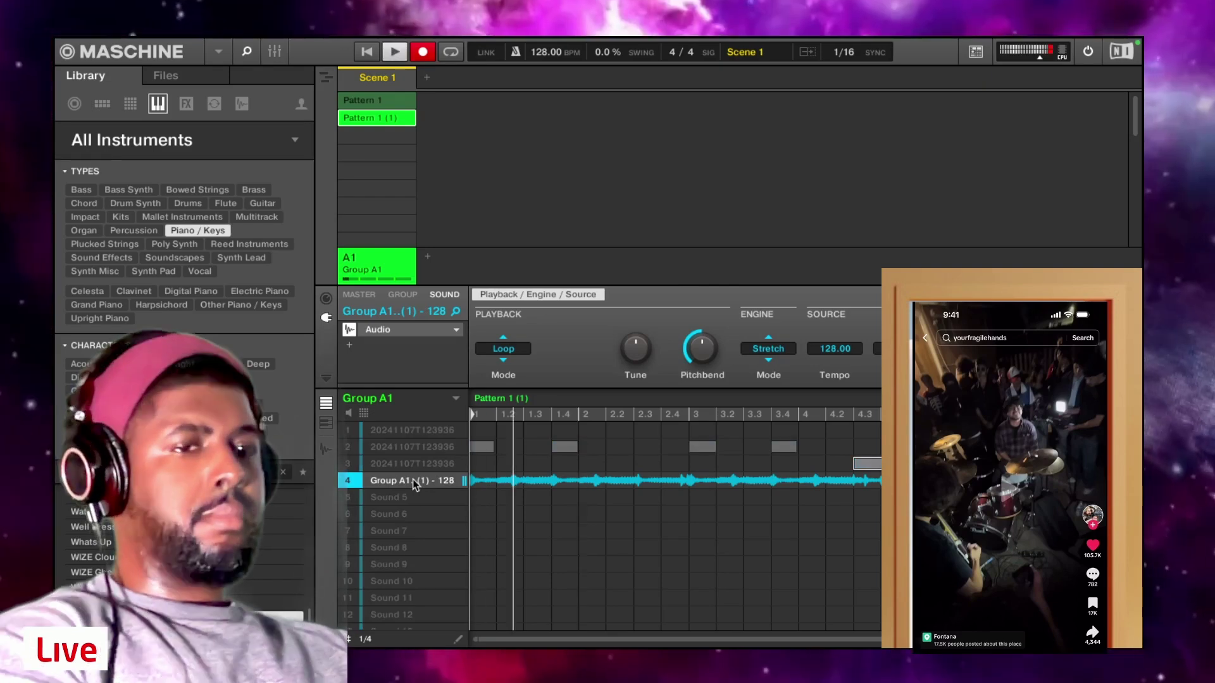
key(Tab)
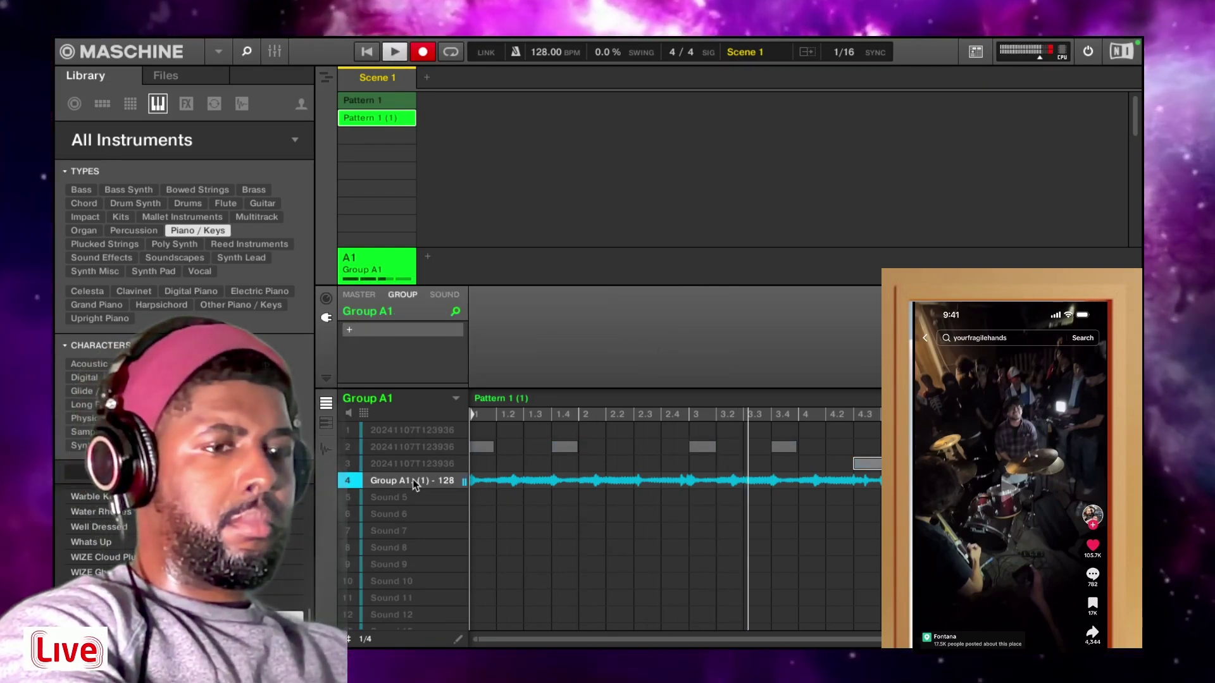
click(415, 485)
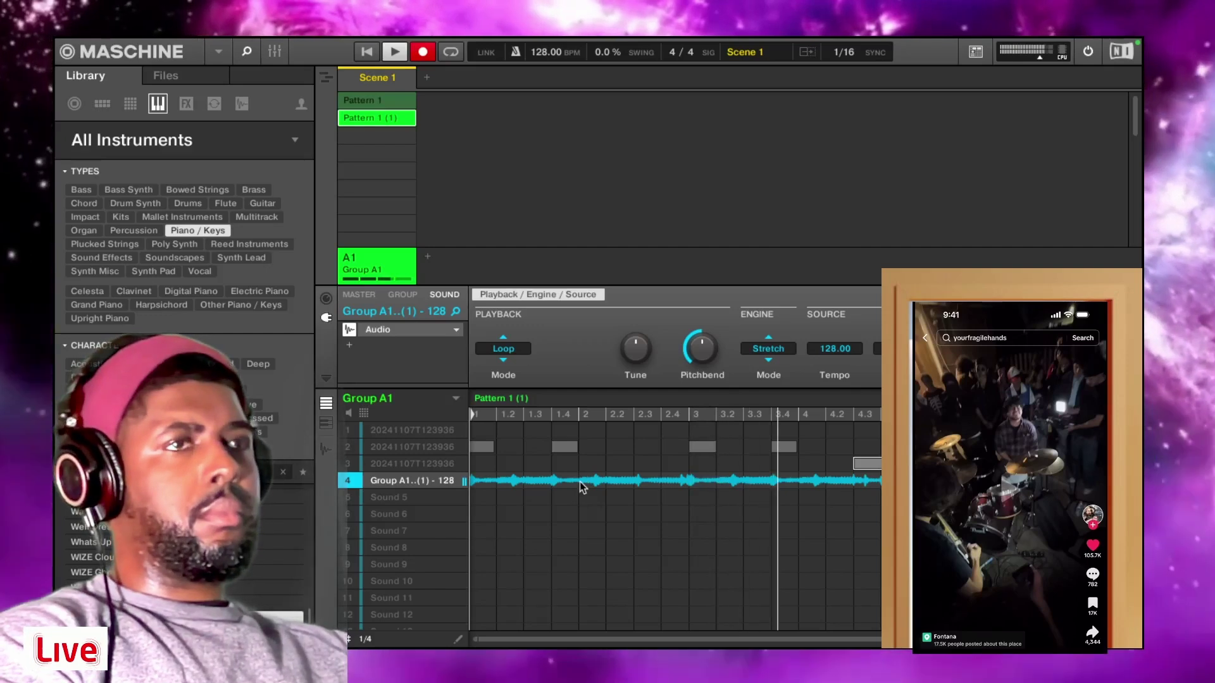
Add the Transient Master effect to Group A1, raising Attack slightly and setting Sustain to 24.0 %
click(401, 293)
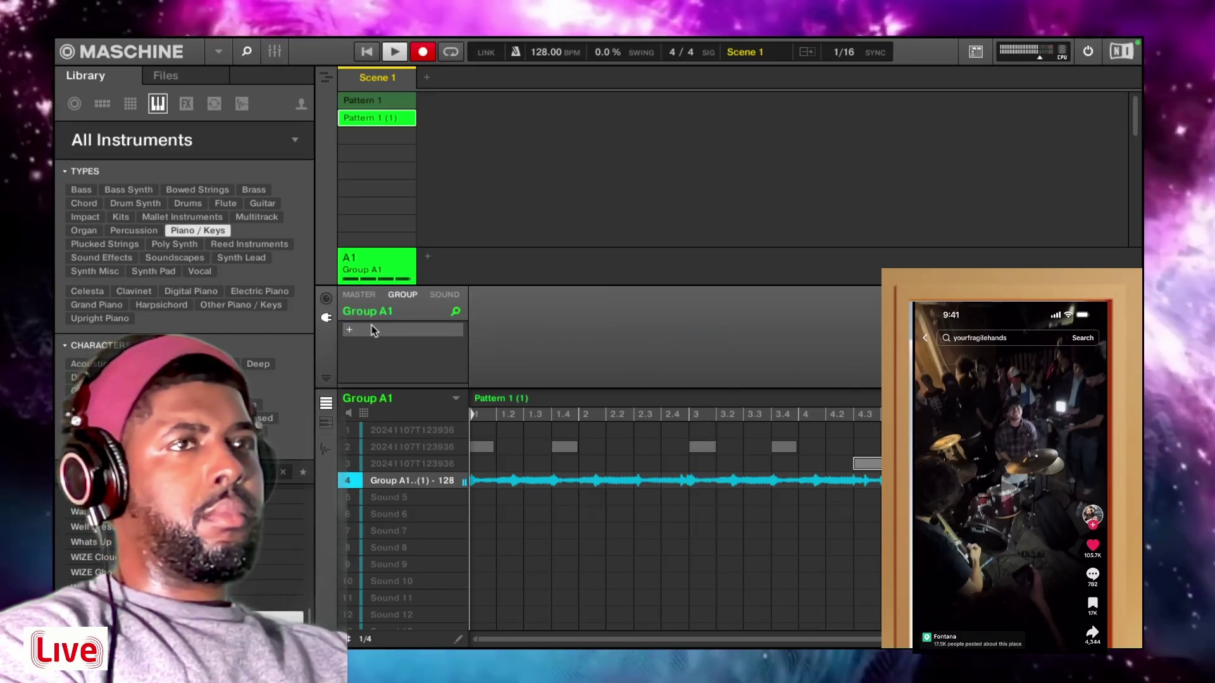
click(371, 325)
mouse_move(424, 349)
click(534, 232)
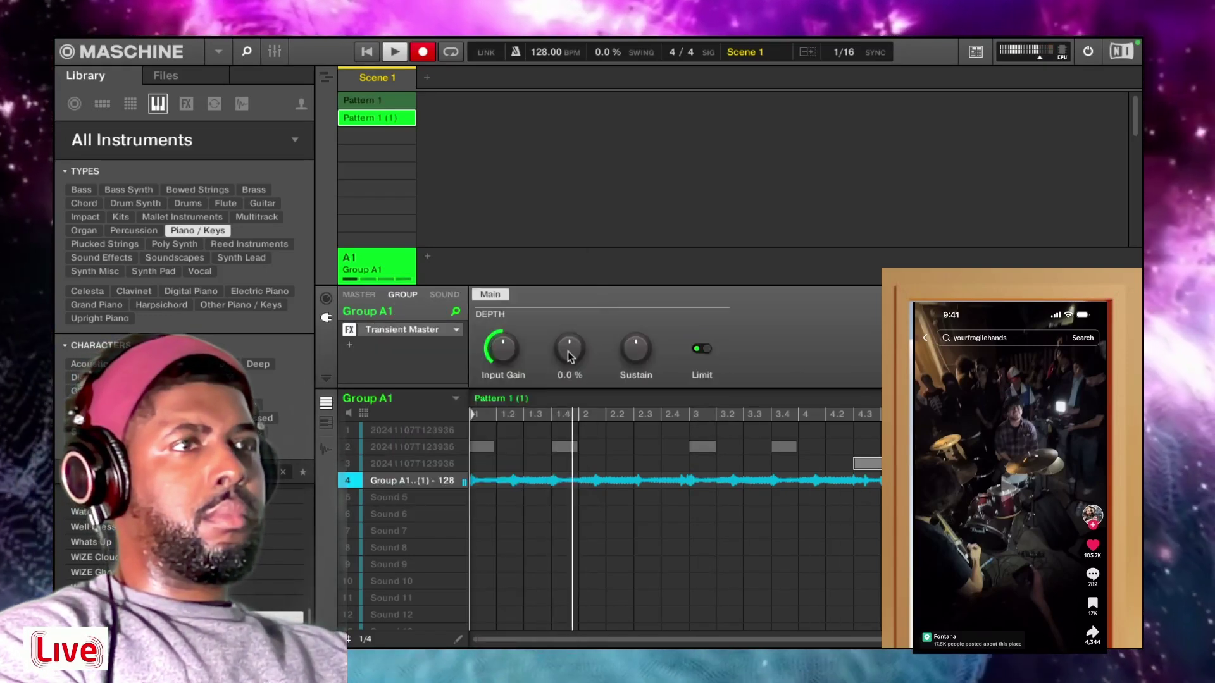
drag(569, 355, 635, 335)
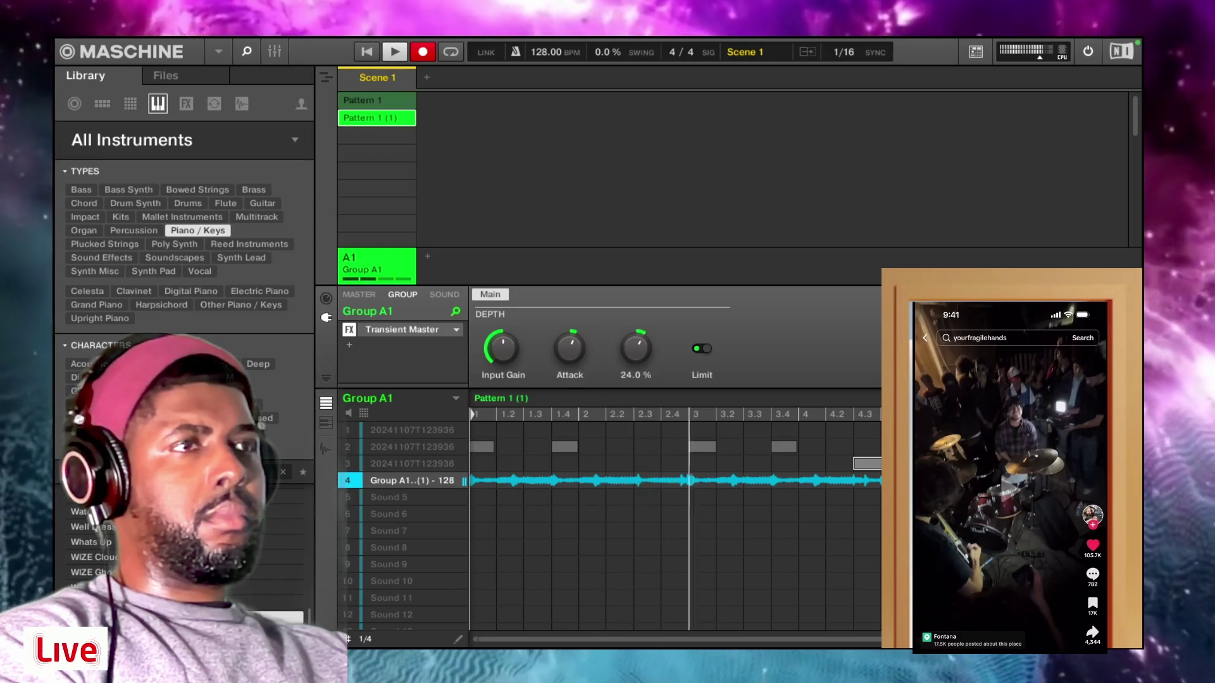
Add the internal Limiter effect to the master channel
click(373, 294)
click(386, 330)
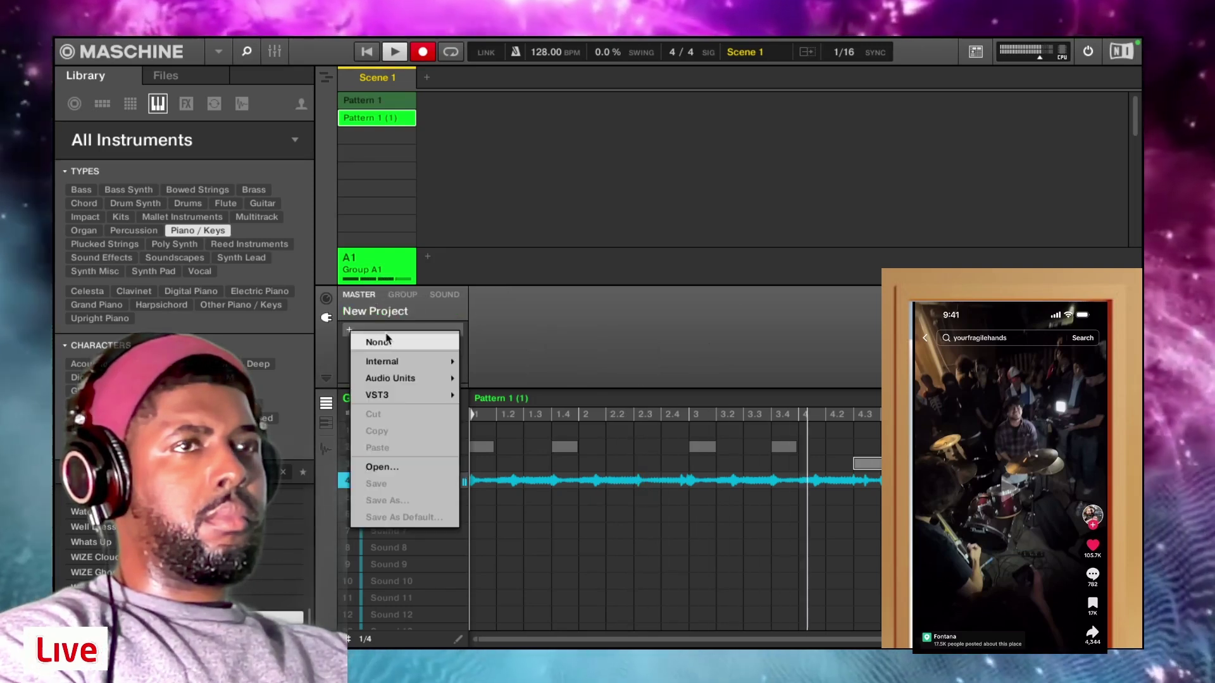
mouse_move(420, 359)
click(492, 269)
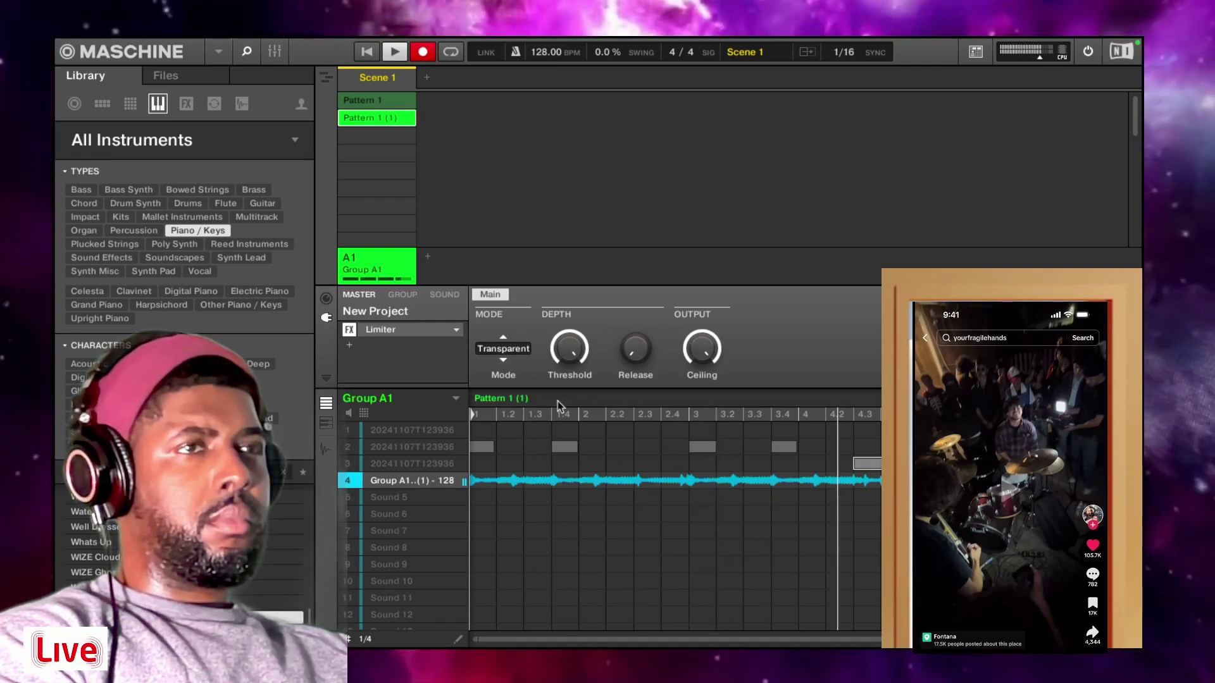
Create a second group, filter the instrument library by Bass, and load the Almost Analog preset on its first sound
click(450, 295)
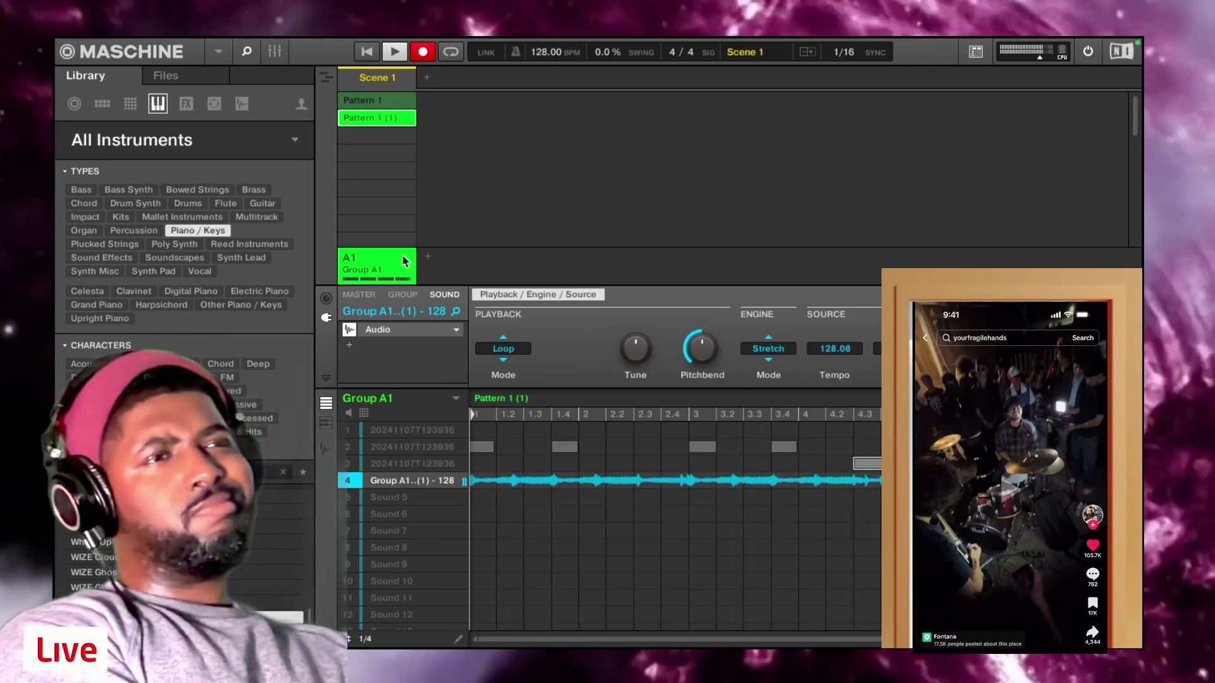
click(429, 260)
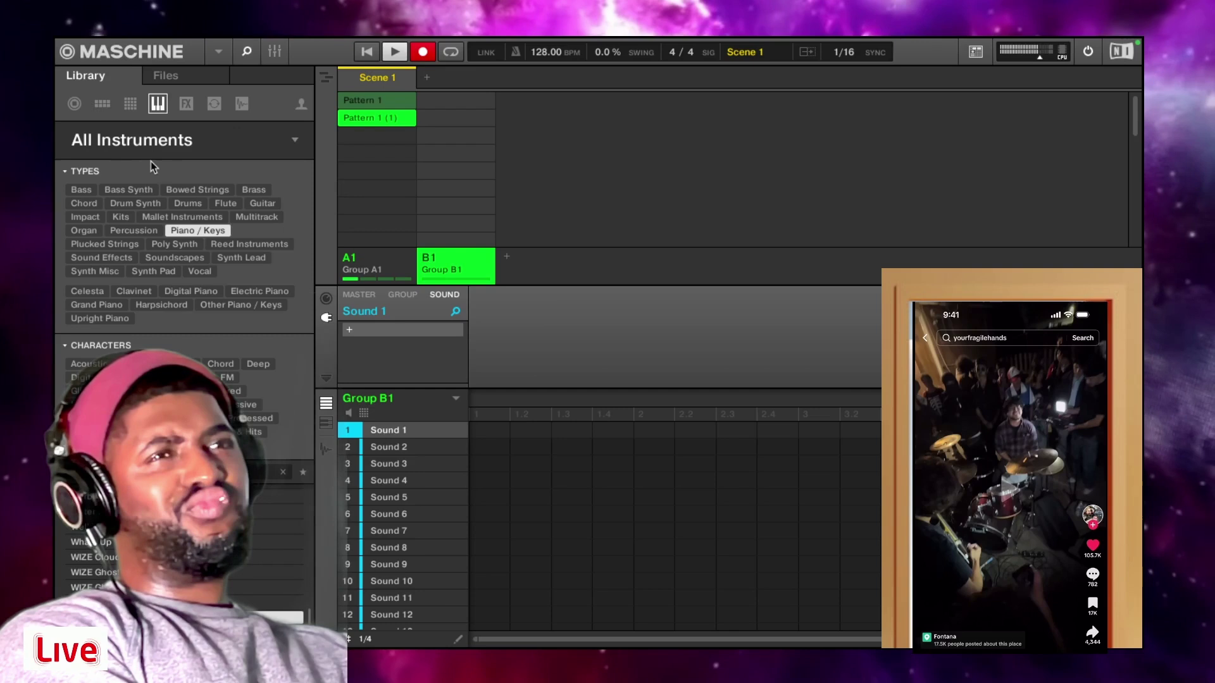
click(80, 190)
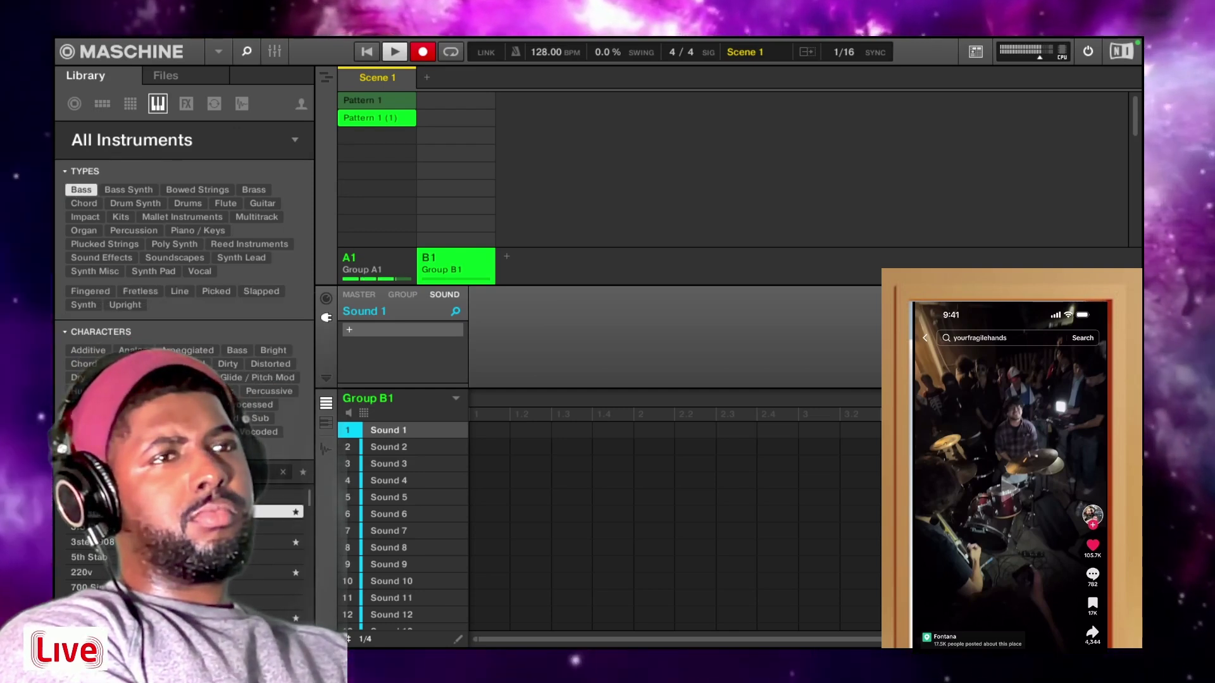
double_click(278, 511)
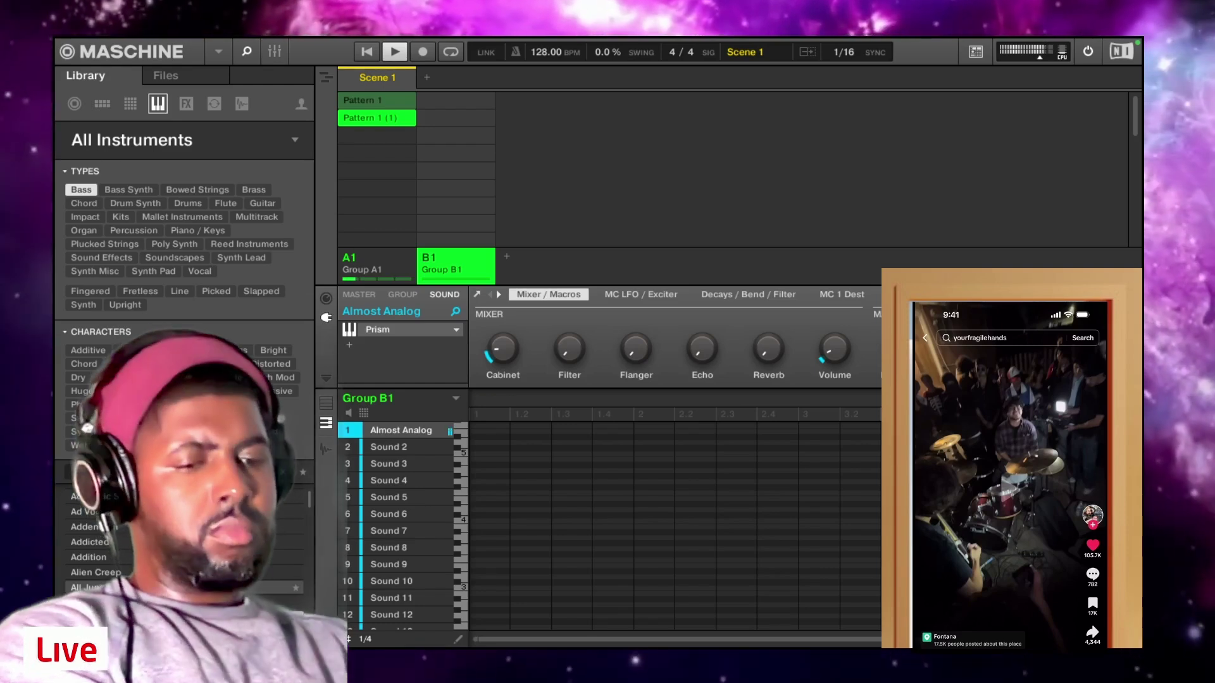
Record a bass line of long held notes with Almost Analog into Pattern 1 of Group B1
key(r)
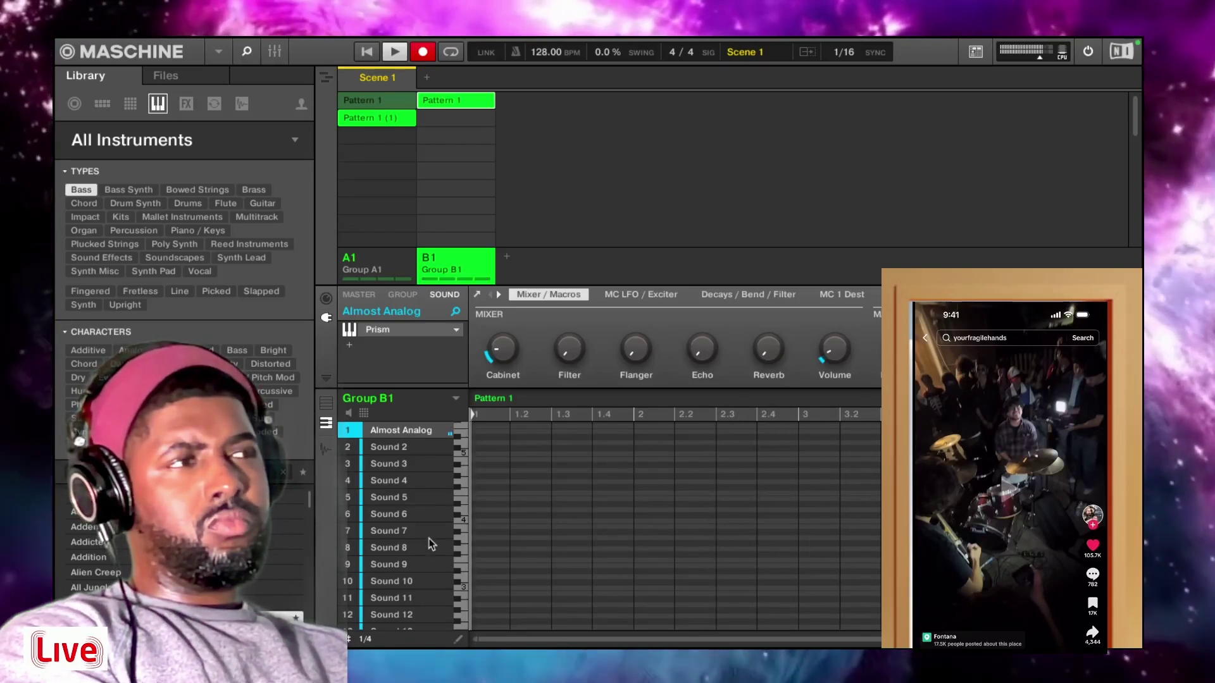
scroll(682, 559, down, 5)
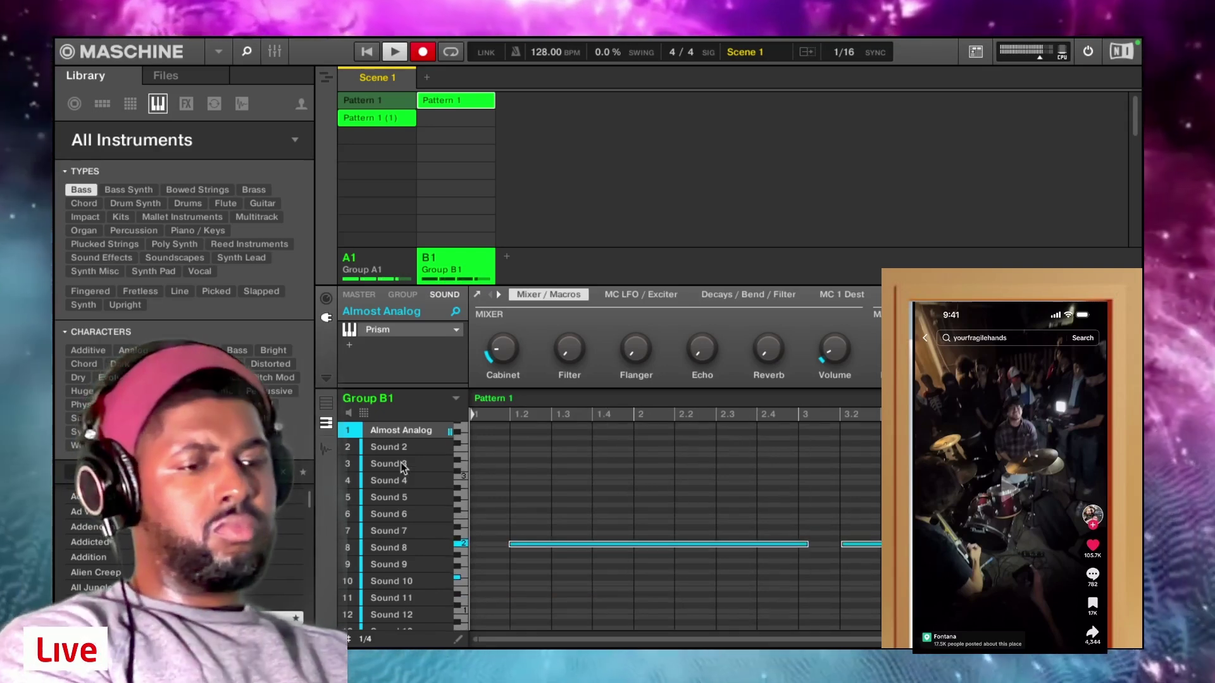
Create a third group and load Chomp Kit into it from the Hip Hop kits
click(507, 256)
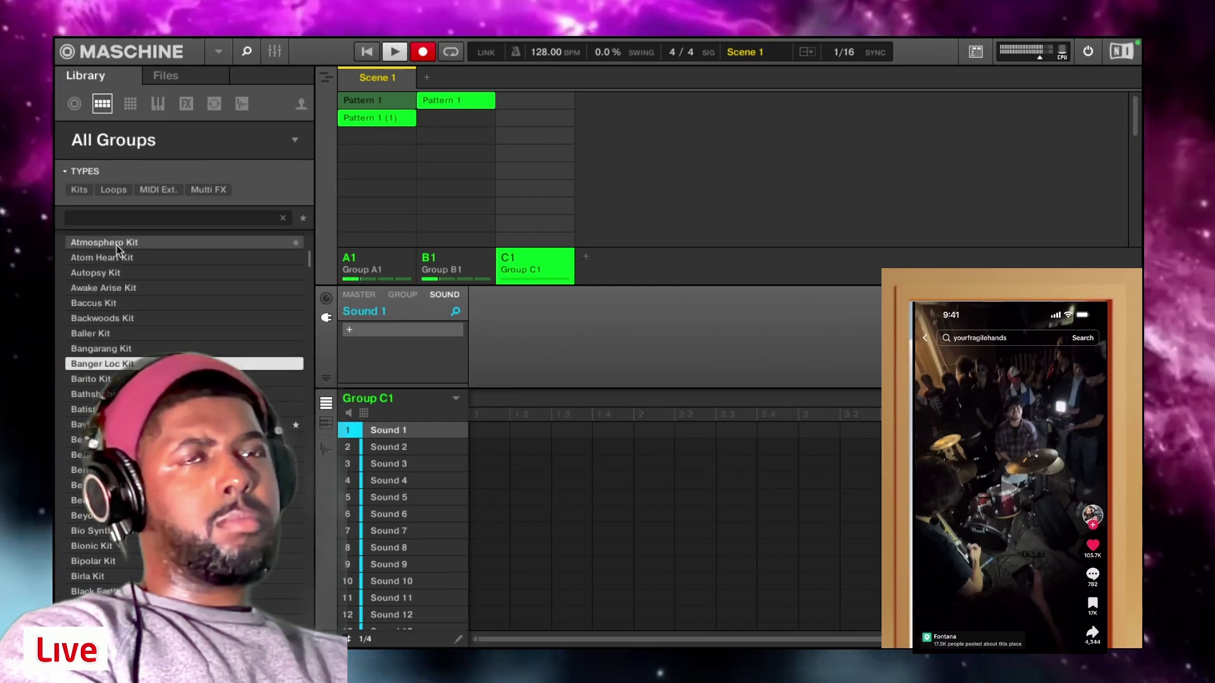
click(79, 189)
click(237, 223)
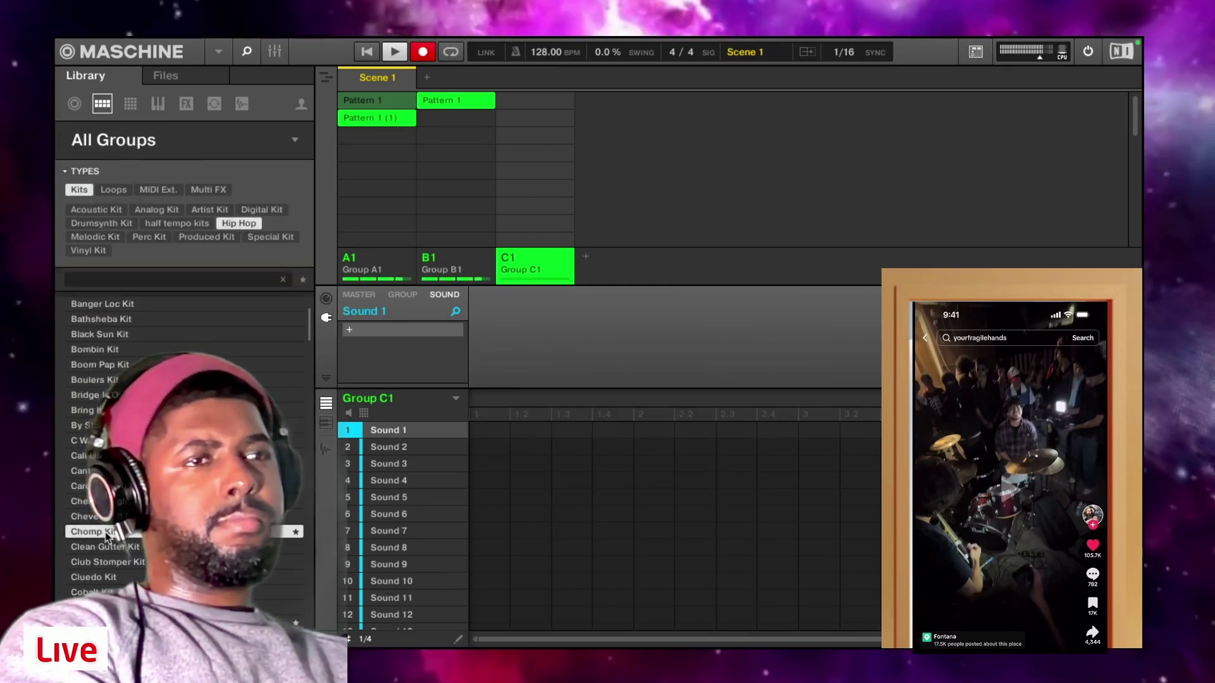
double_click(88, 531)
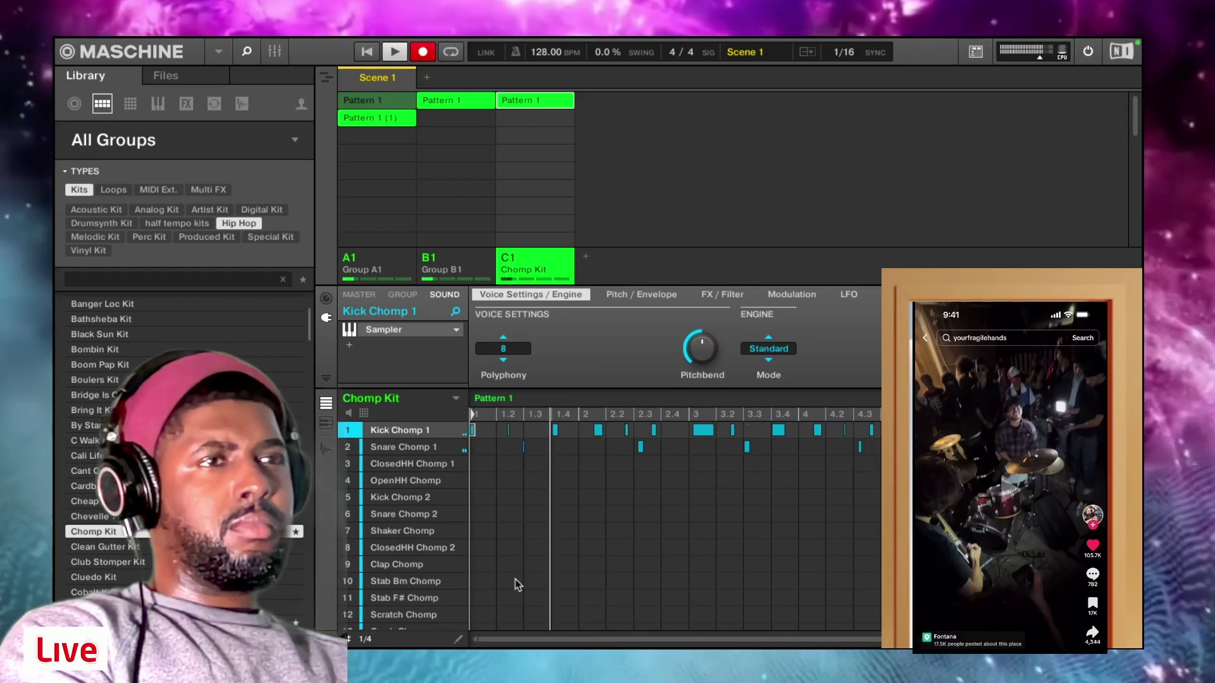
Set the step grid of the Chomp Kit pattern to 1/16, then end its recording and stop playback
mouse_move(378, 570)
click(365, 639)
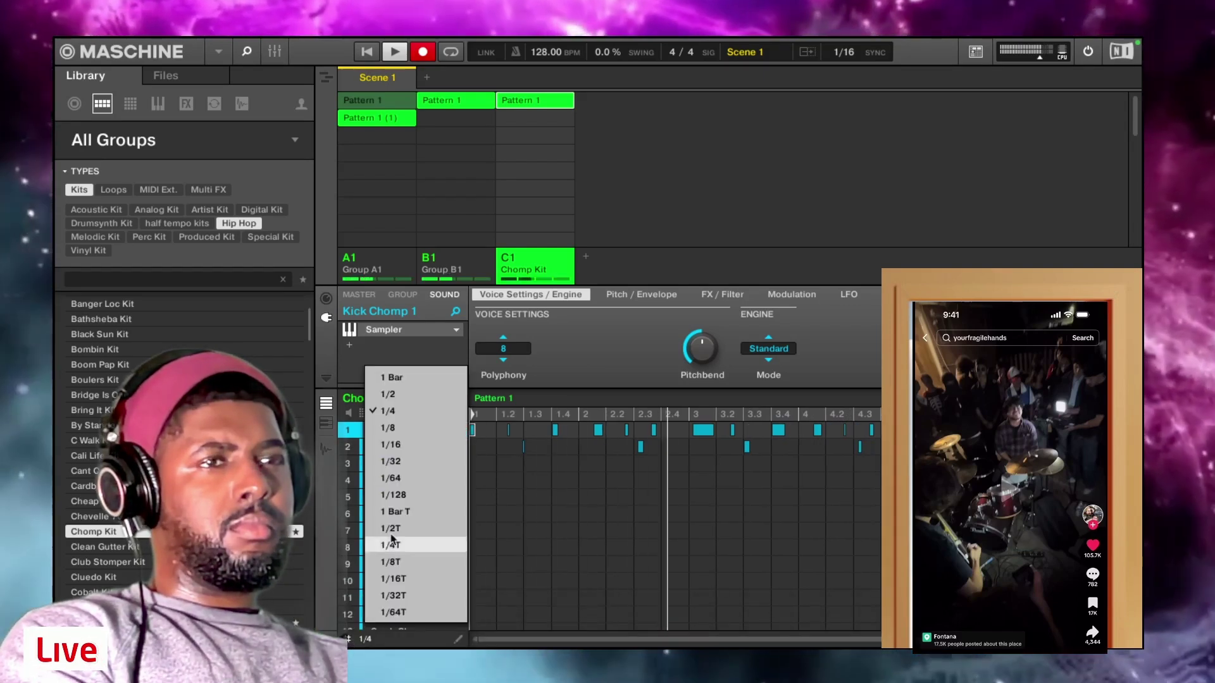
click(394, 448)
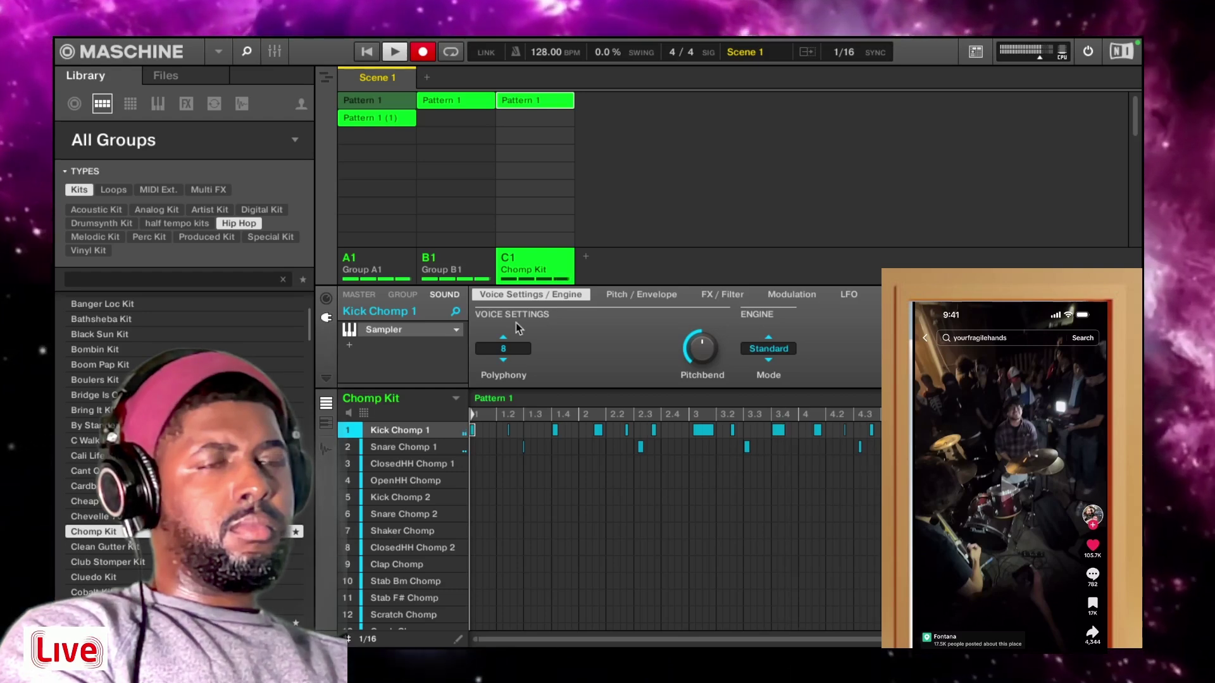
key(r)
key(space)
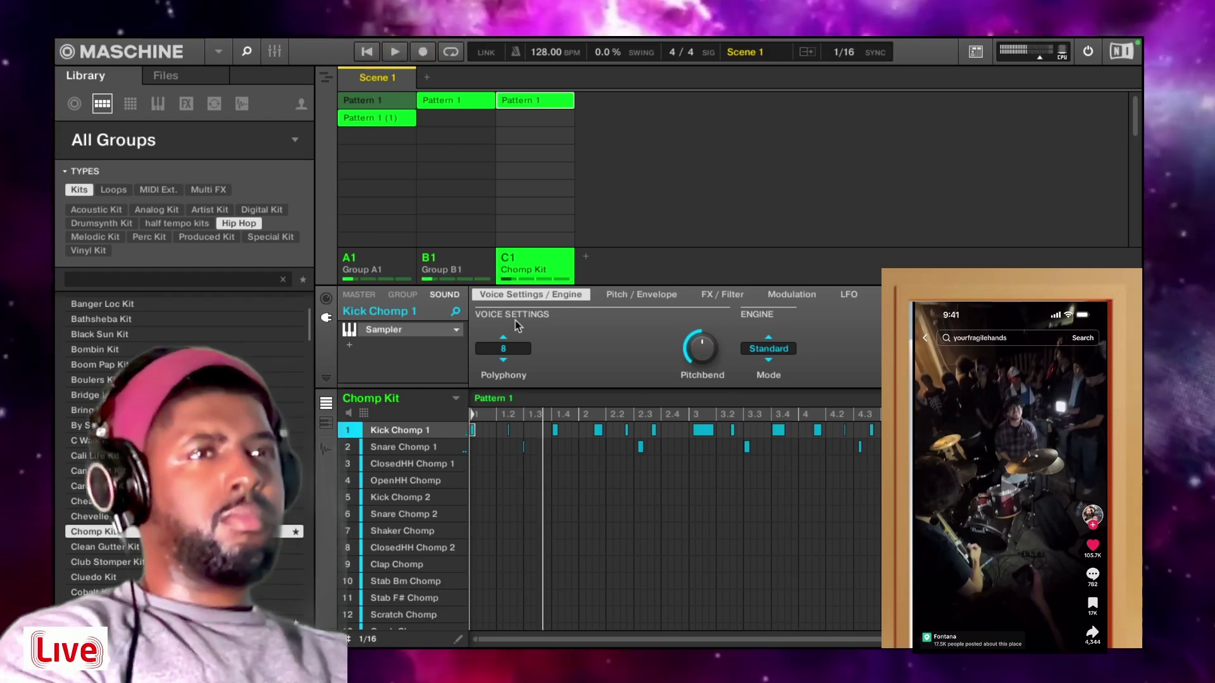
Copy the looped sample in Group A1 to sound 5 as a Sampler sound and turn on Reverse for it
click(388, 260)
mouse_move(393, 473)
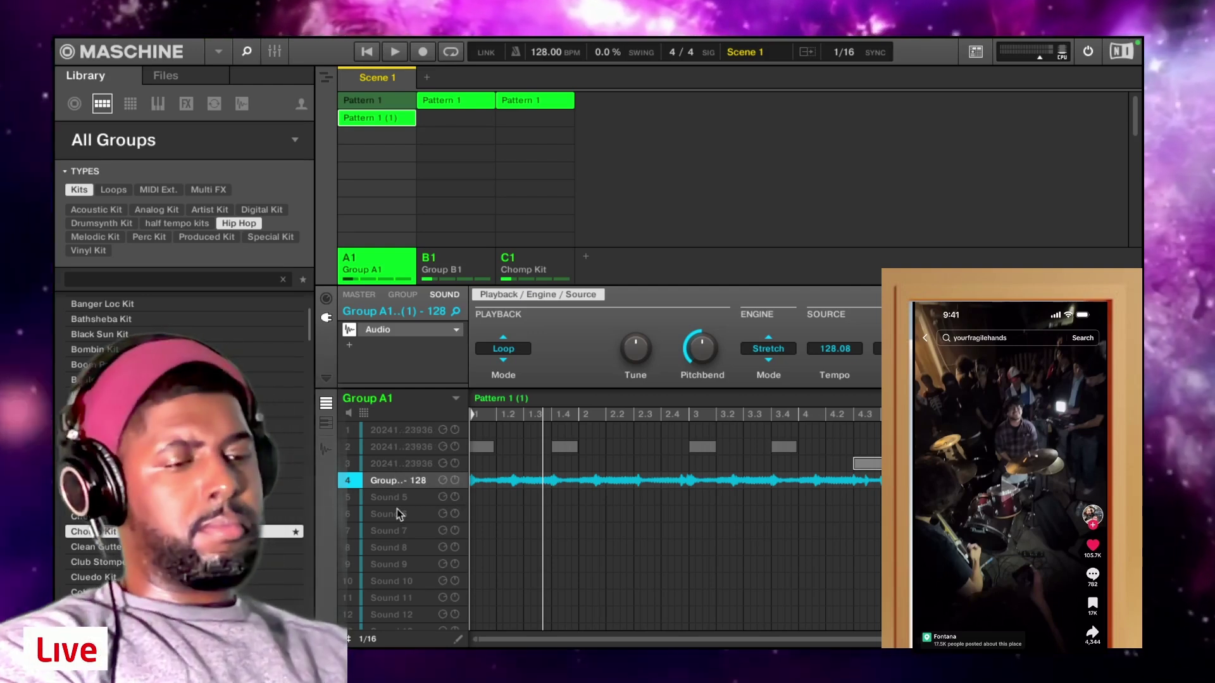
key(super+d)
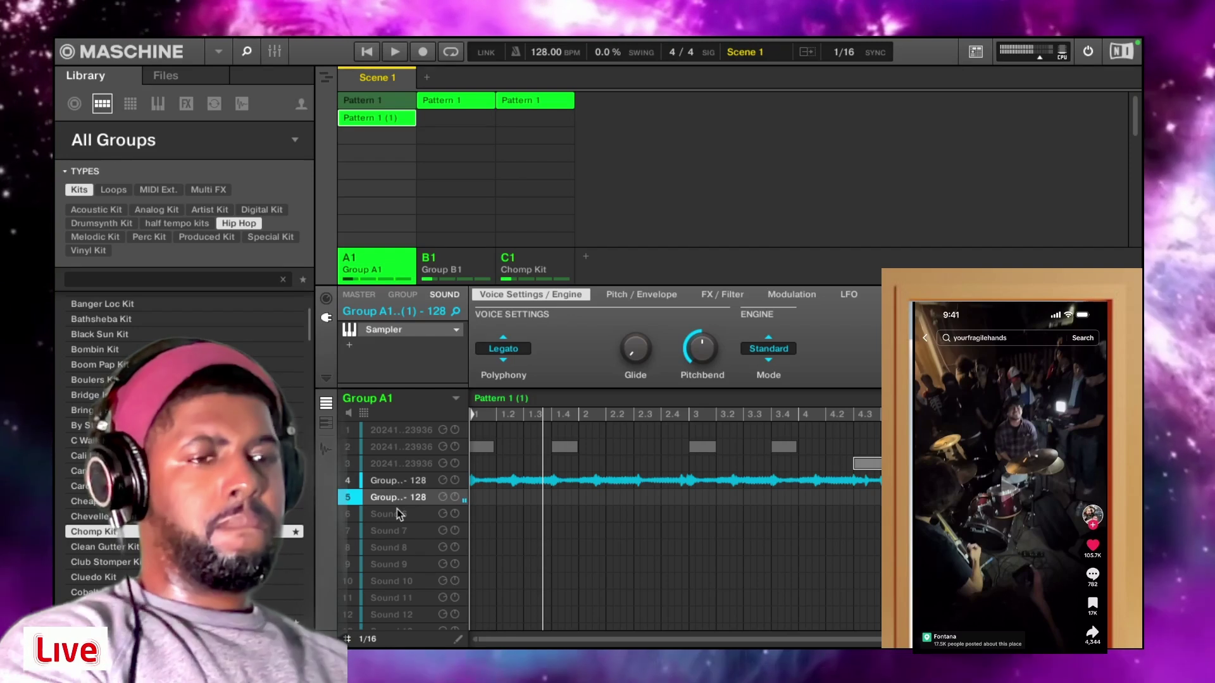
key(Right)
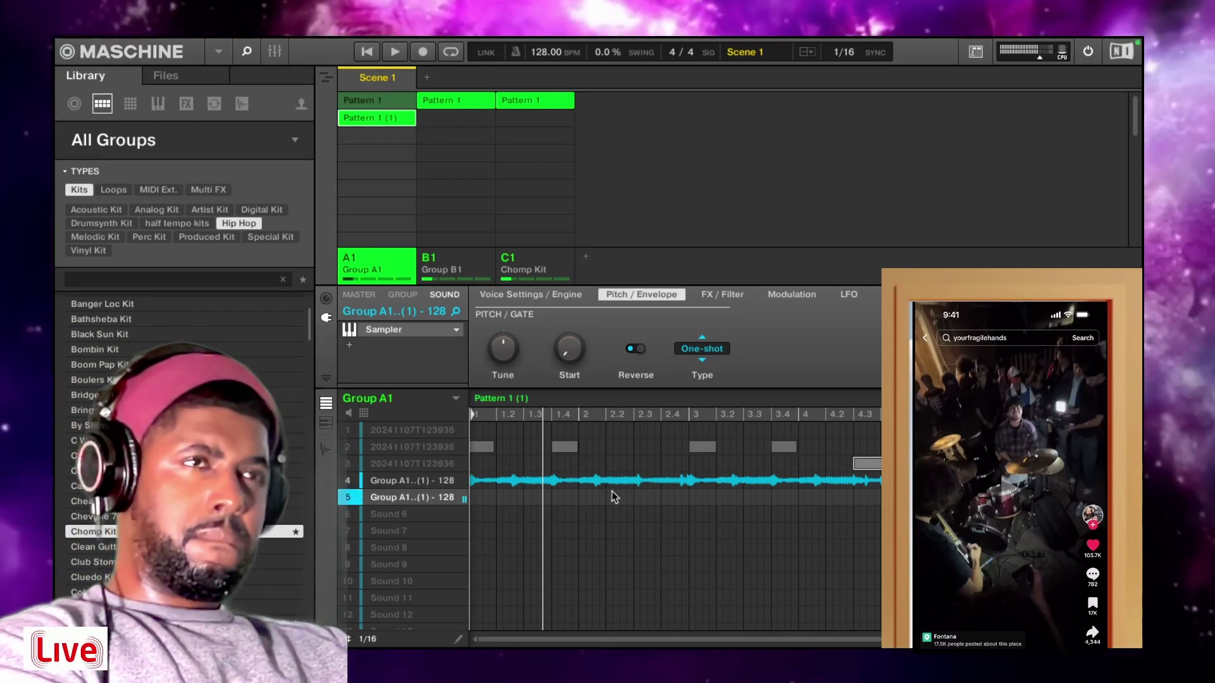
Create Scene 2 with a new Pattern 2 for Group A1 and raise the tempo to 155 BPM
click(426, 81)
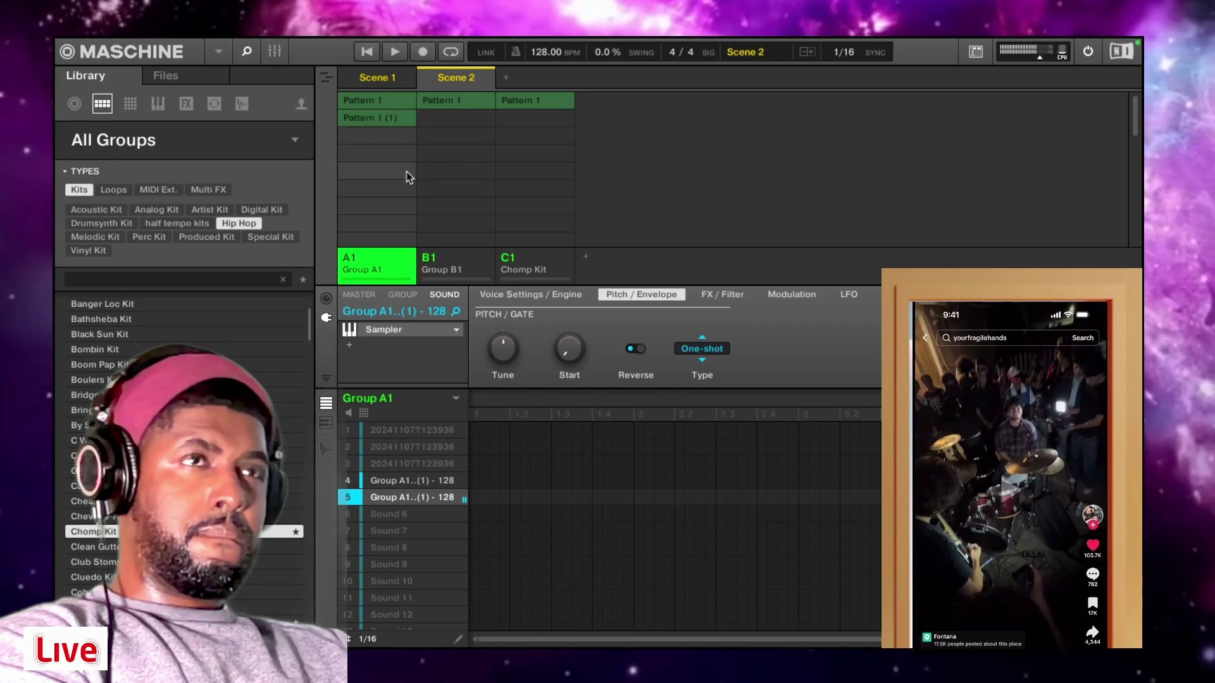
click(393, 154)
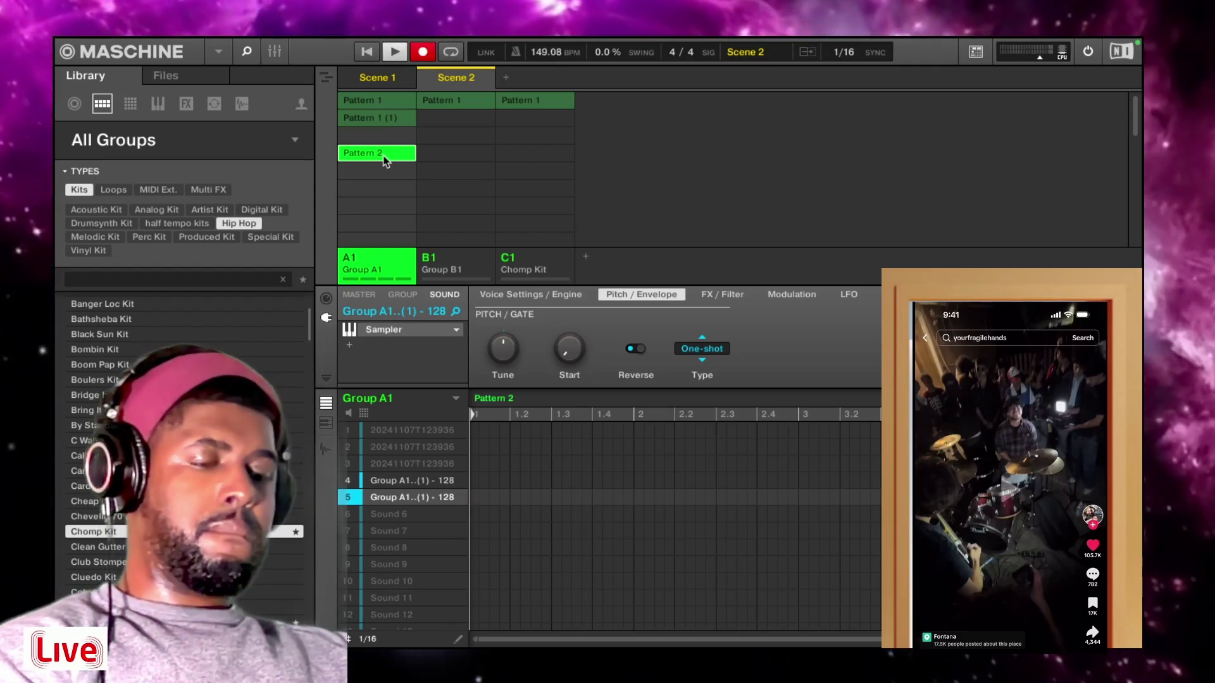
key(space)
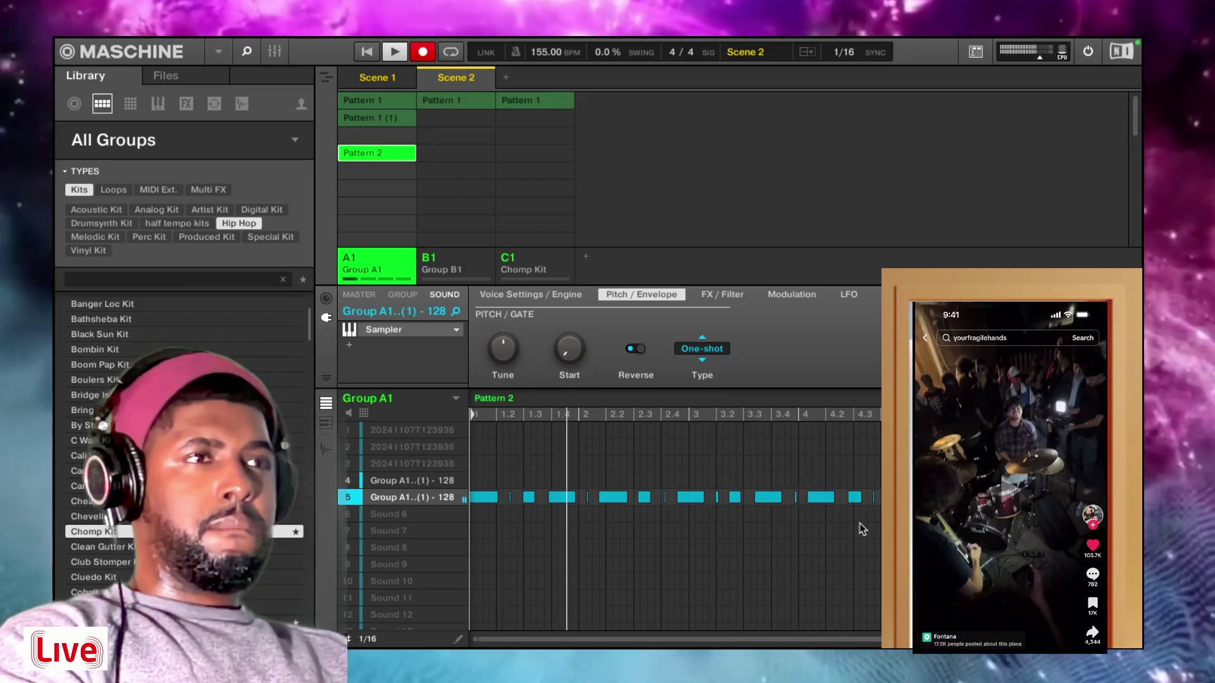
drag(886, 516, 272, 486)
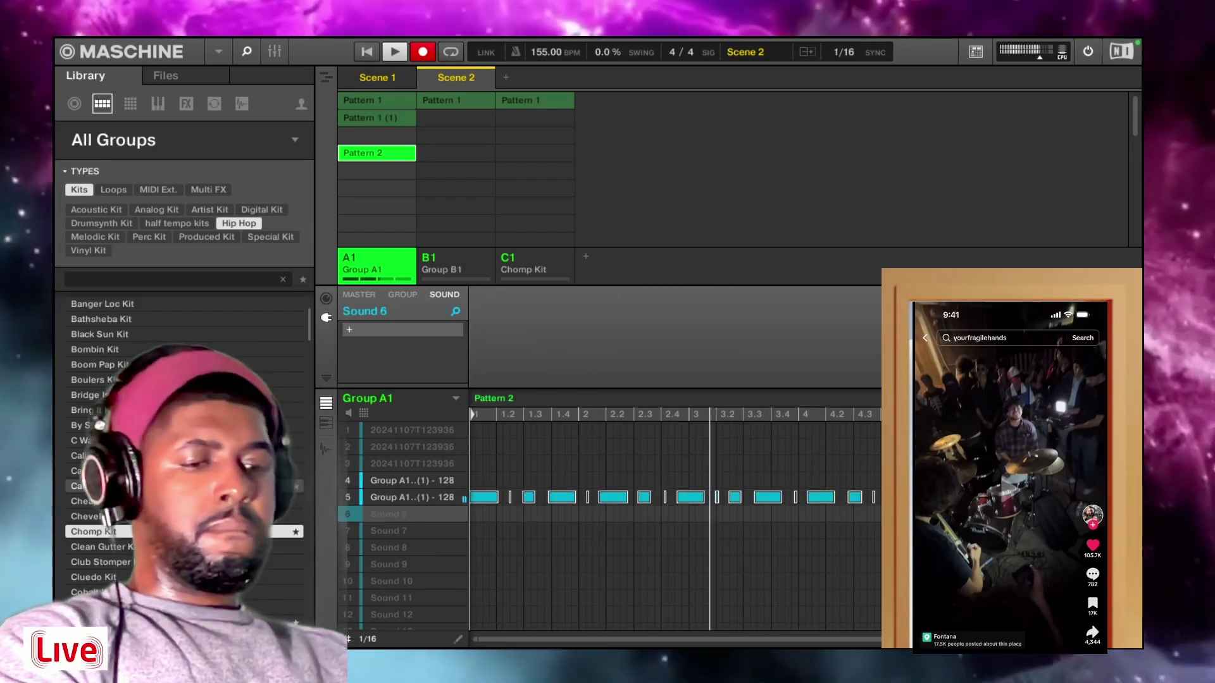
key(Delete)
key(space)
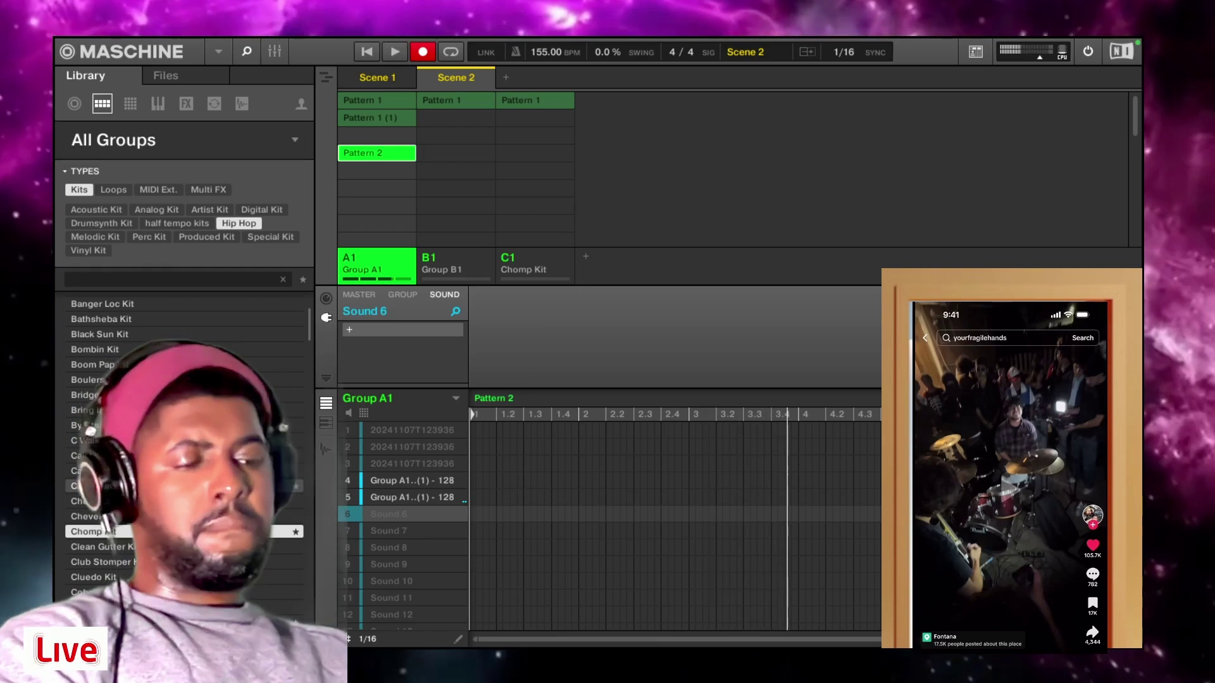
Record the reversed sample on sound 5 into Pattern 2 with the metronome on, undoing and replacing the unwanted take
key(space)
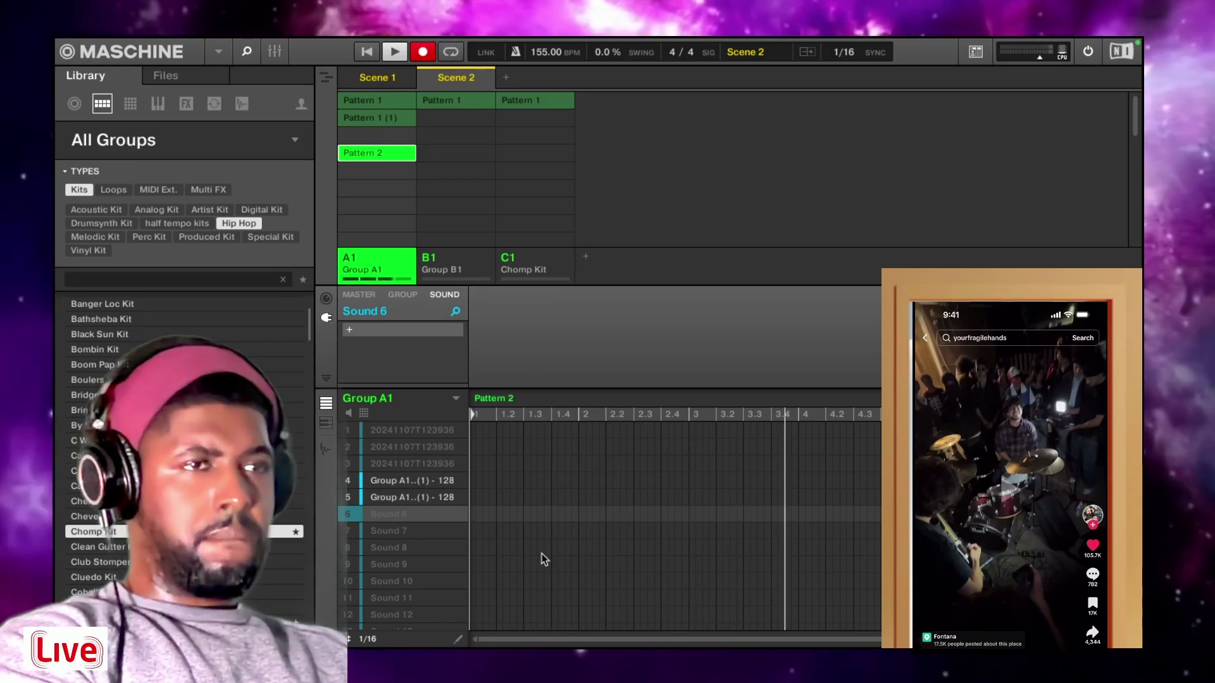
key(c)
key(c)
key(c)
key(c)
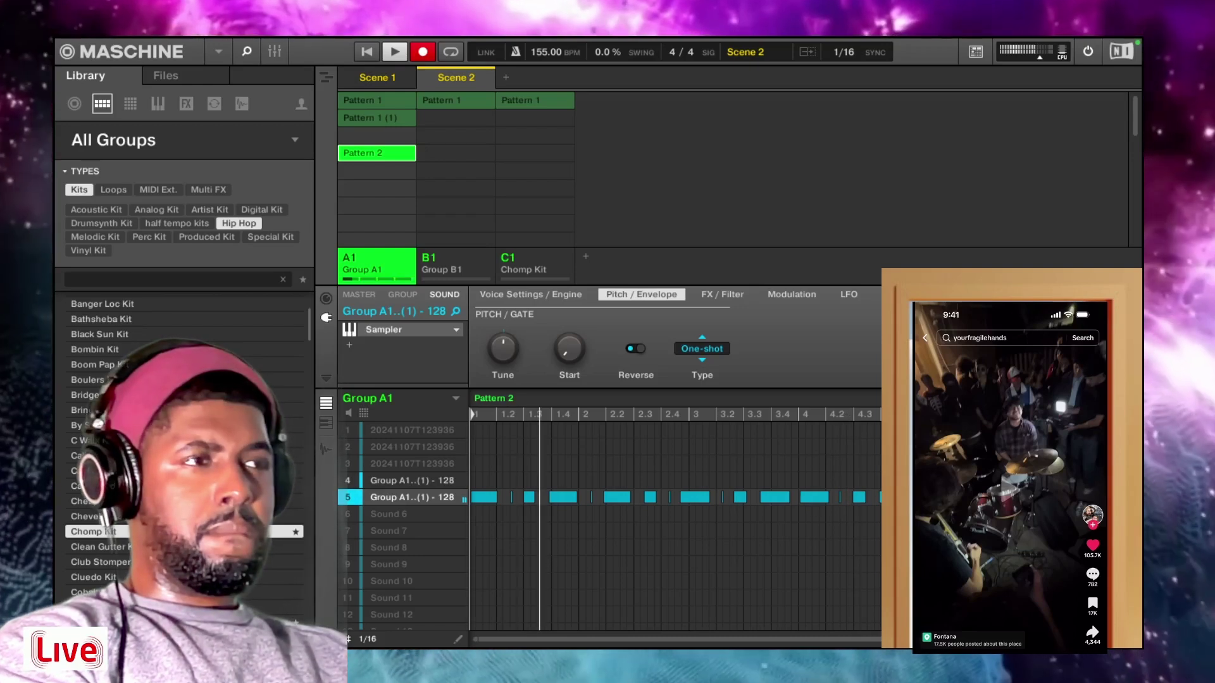
key(super+z)
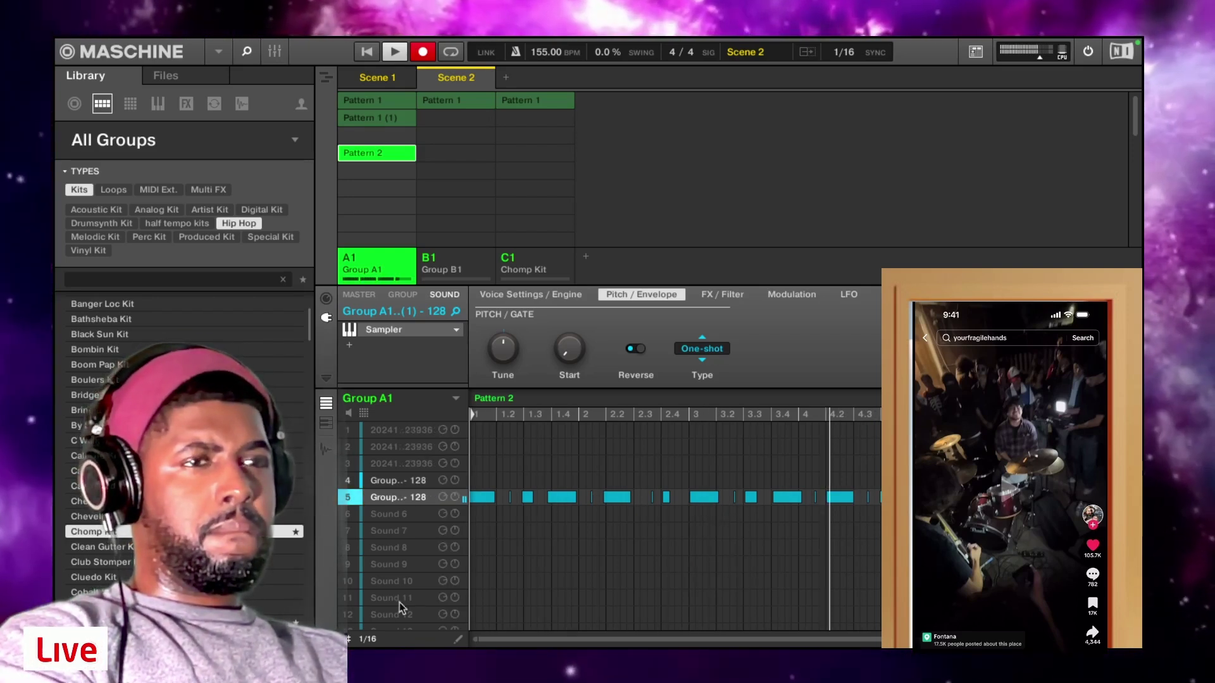
Set the step grid to 1/8, quantize the sound 5 notes in Pattern 2, and turn recording off
click(367, 640)
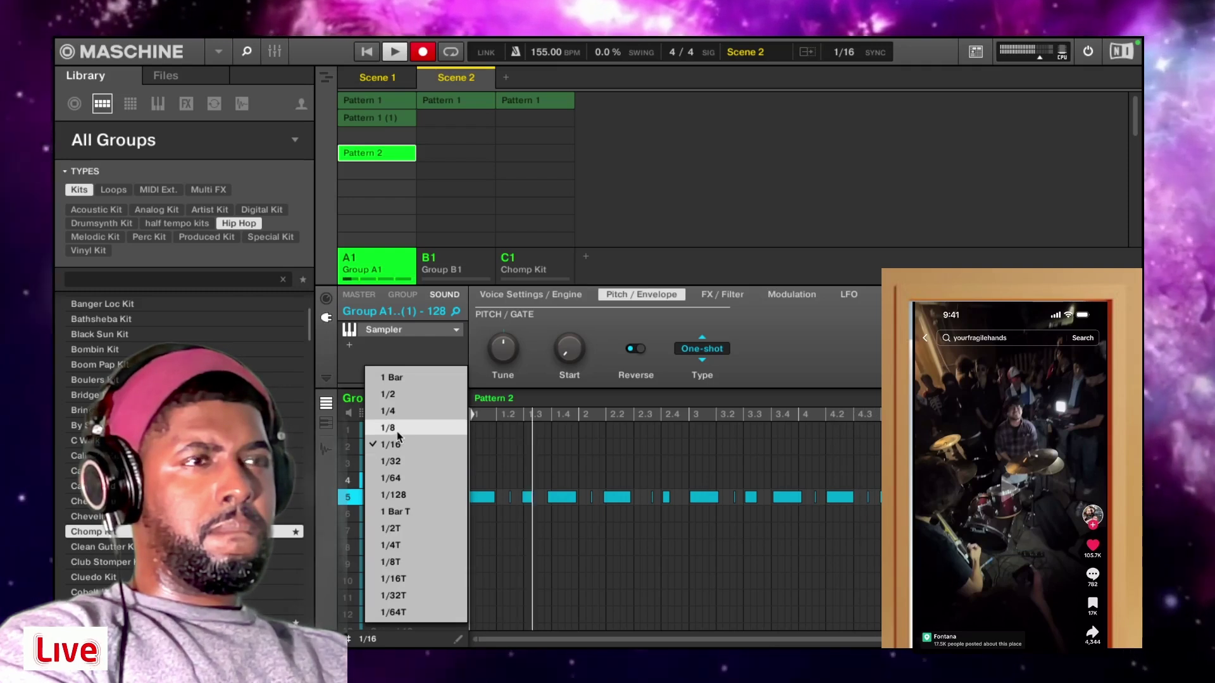
click(388, 427)
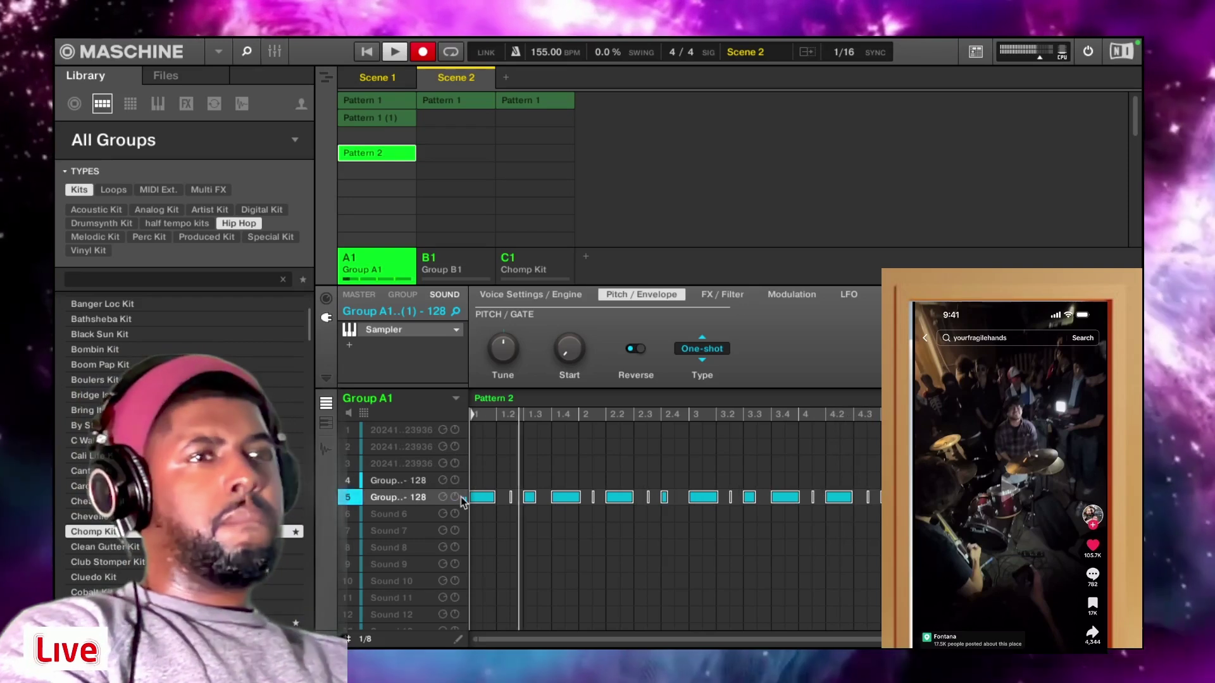
key(r)
Create a fourth group and load Clean Gutter Kit into it
click(542, 279)
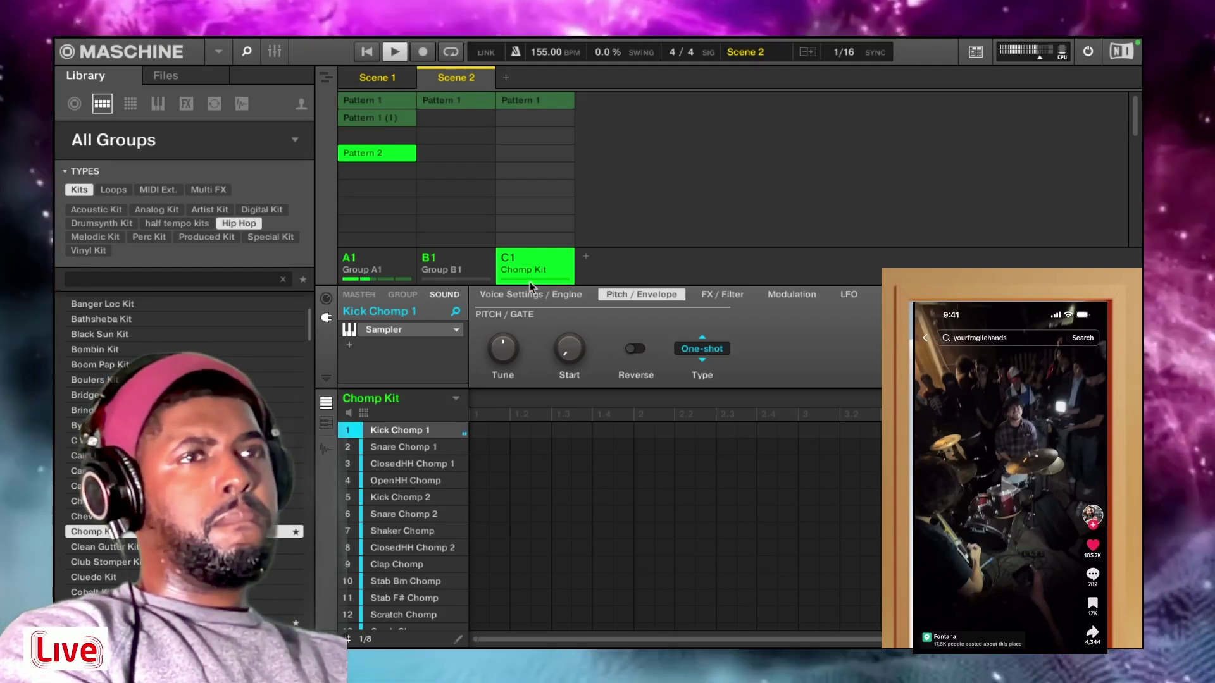
click(585, 257)
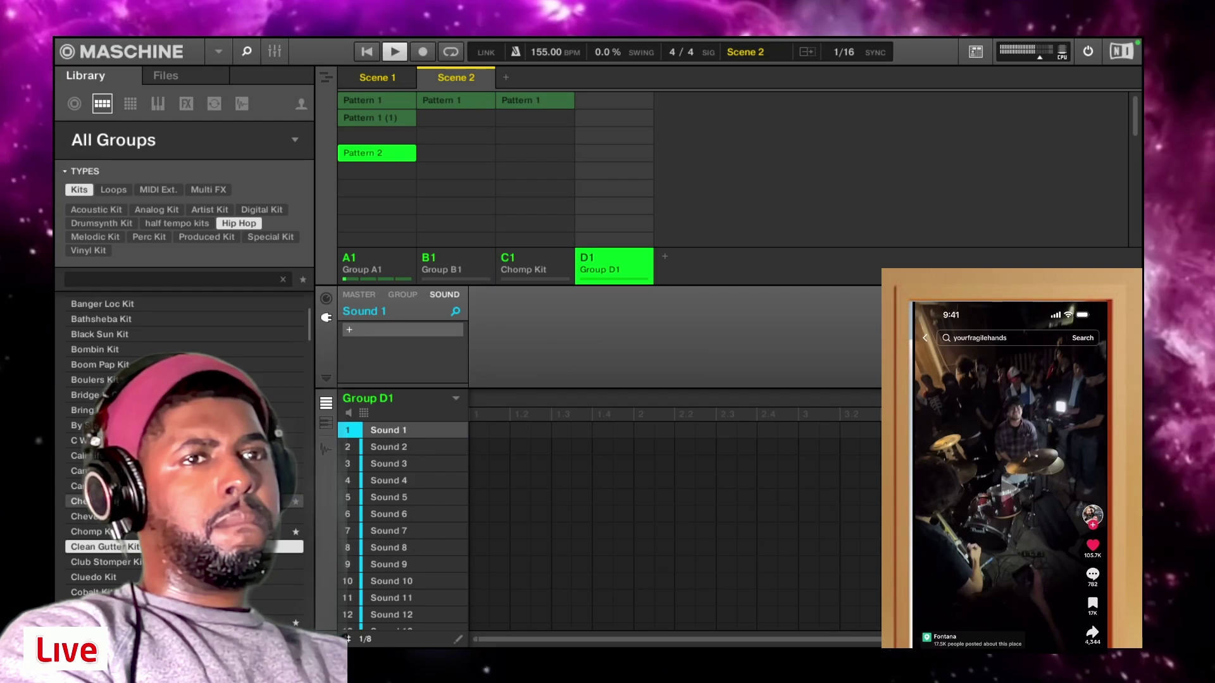
double_click(117, 548)
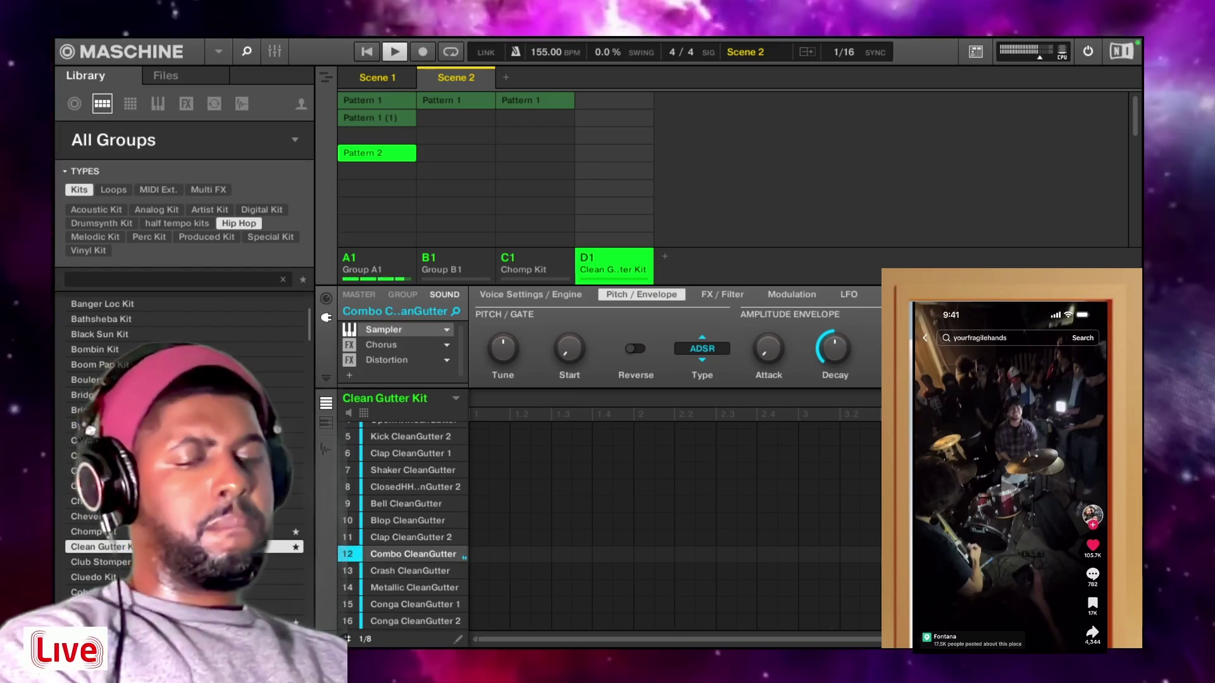
Record a quantized Combo CleanGutter part into Pattern 1 of the Clean Gutter Kit group and delete its last note
key(r)
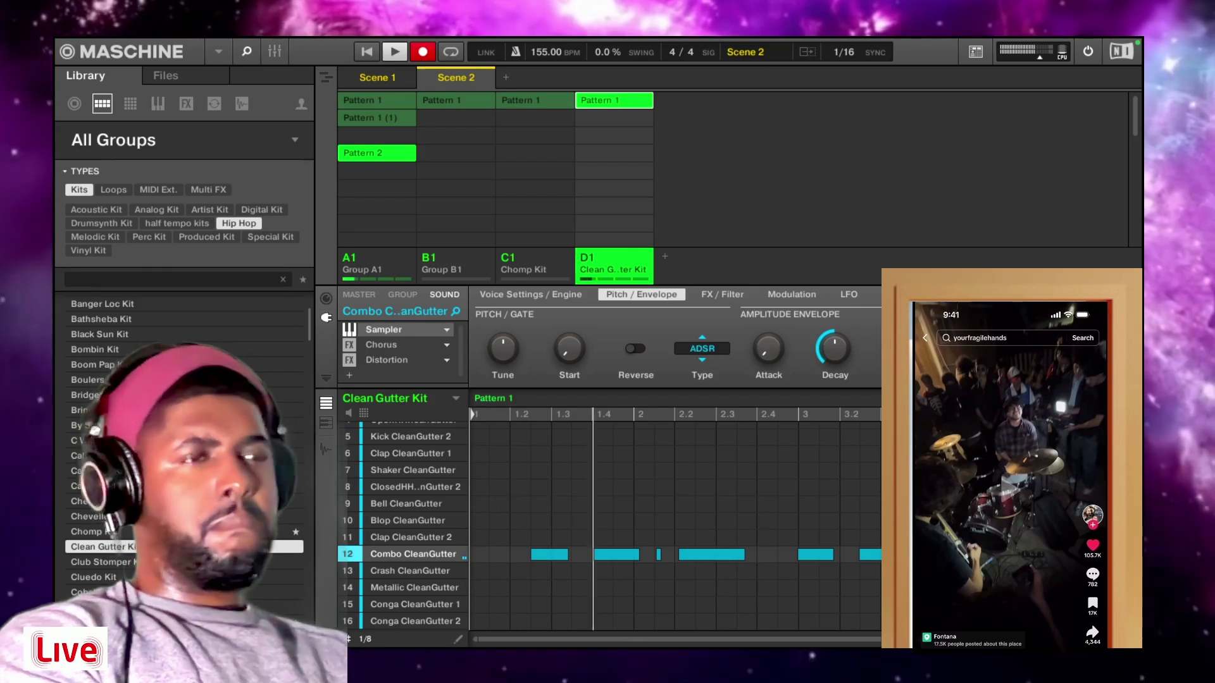
mouse_move(466, 604)
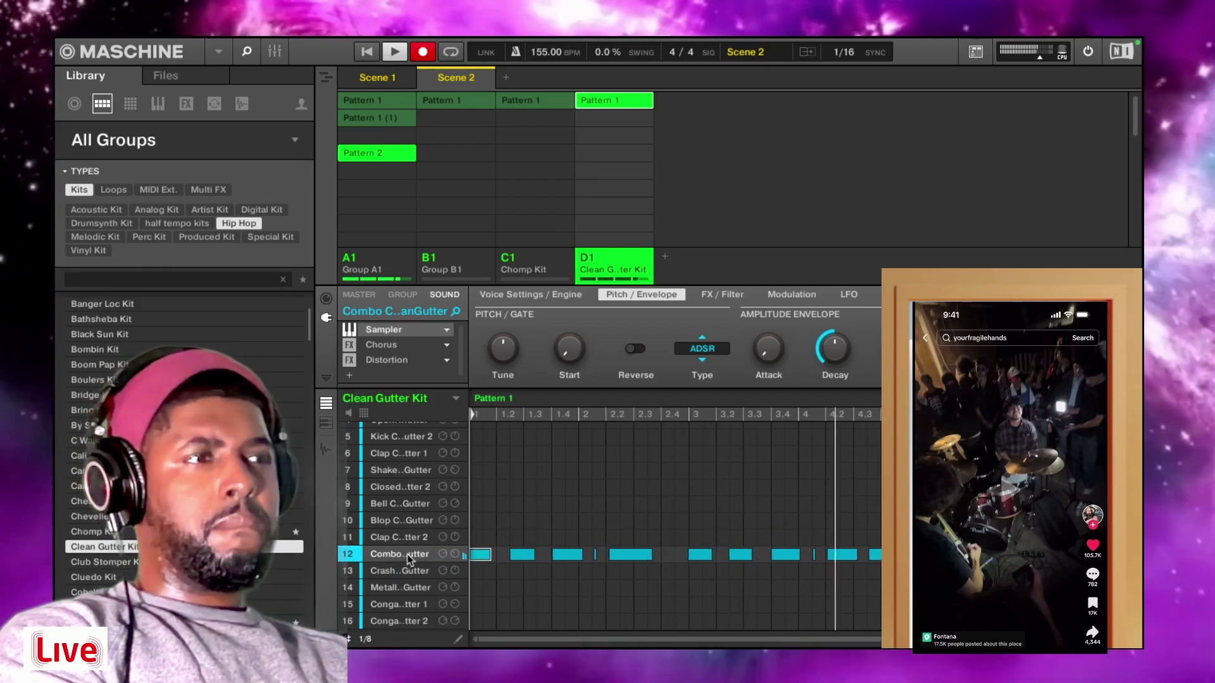
drag(905, 579, 470, 530)
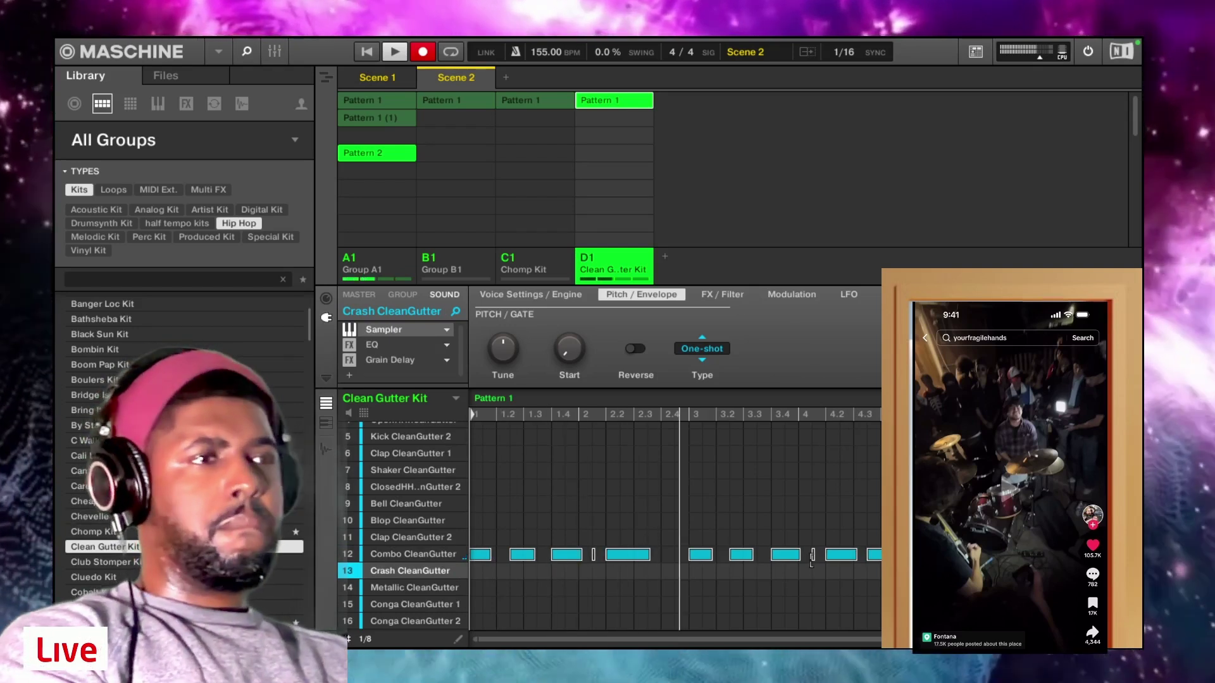
click(730, 559)
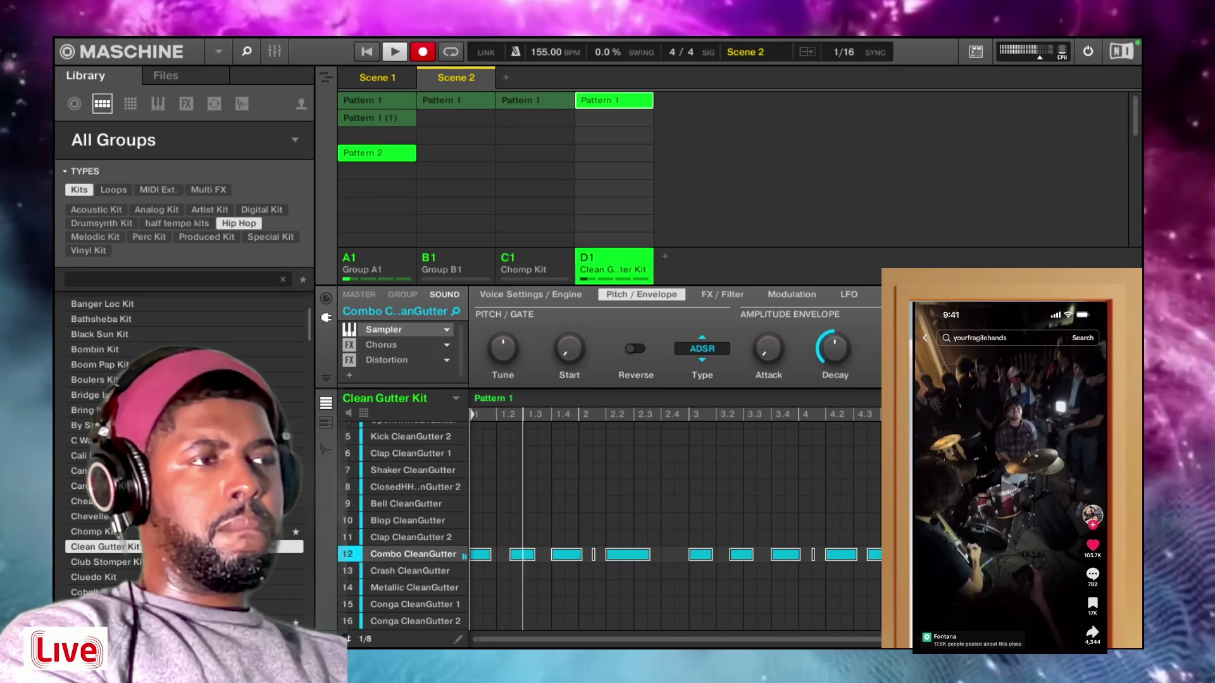
click(845, 533)
click(876, 555)
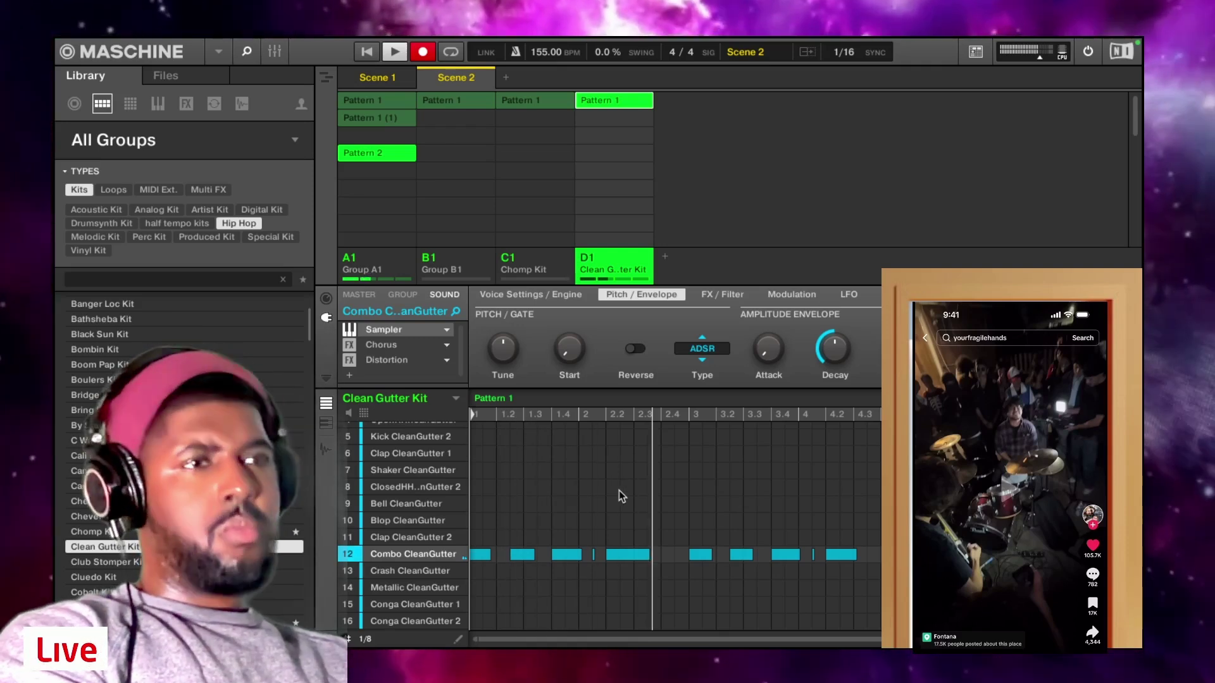
Add the internal Distortion effect after Transient Master on Group A1 and set its saturation to about 35%
click(390, 267)
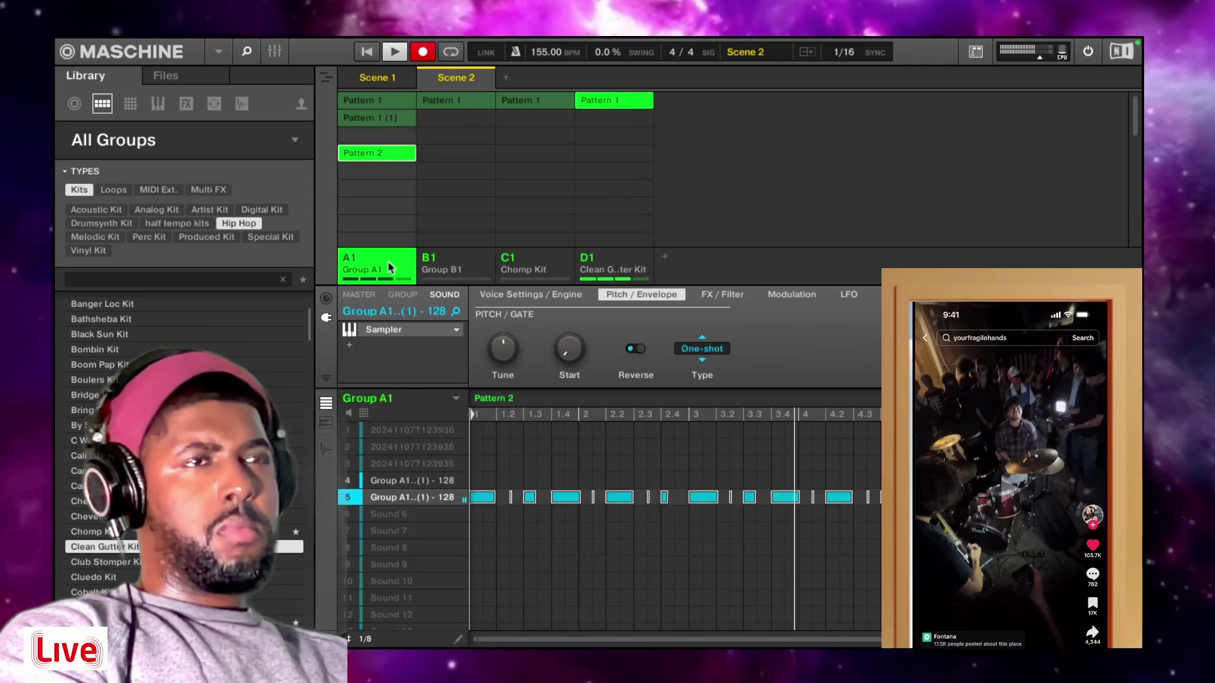
click(411, 302)
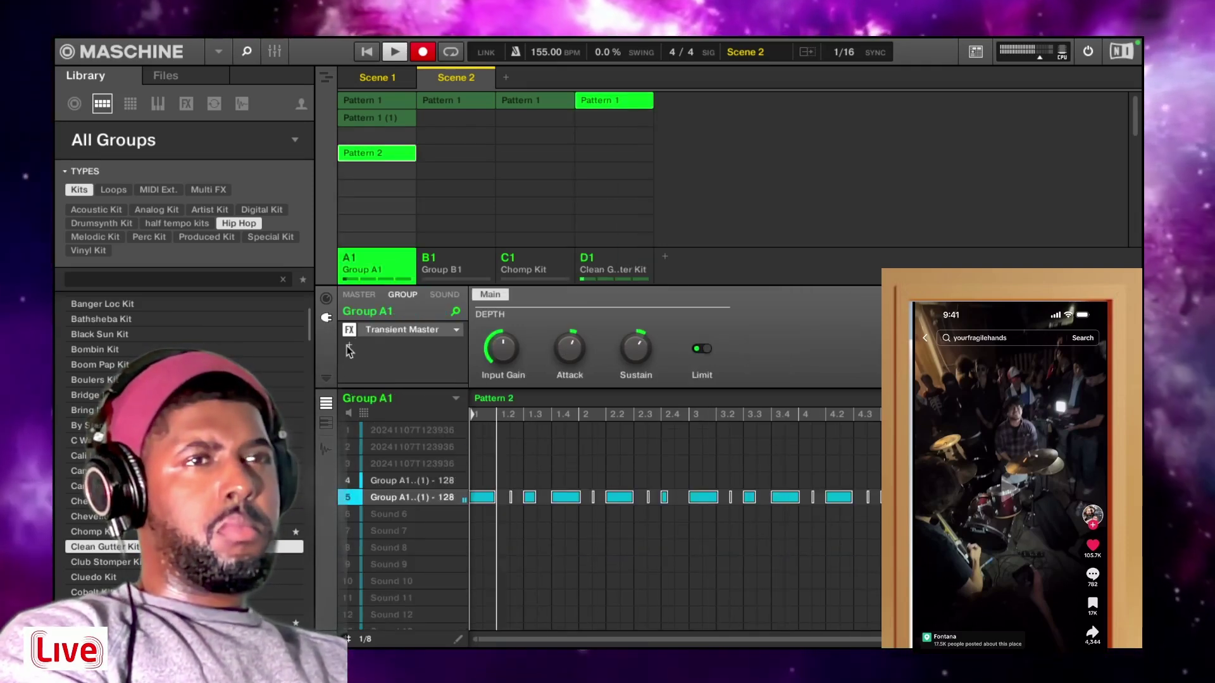
click(373, 359)
mouse_move(405, 375)
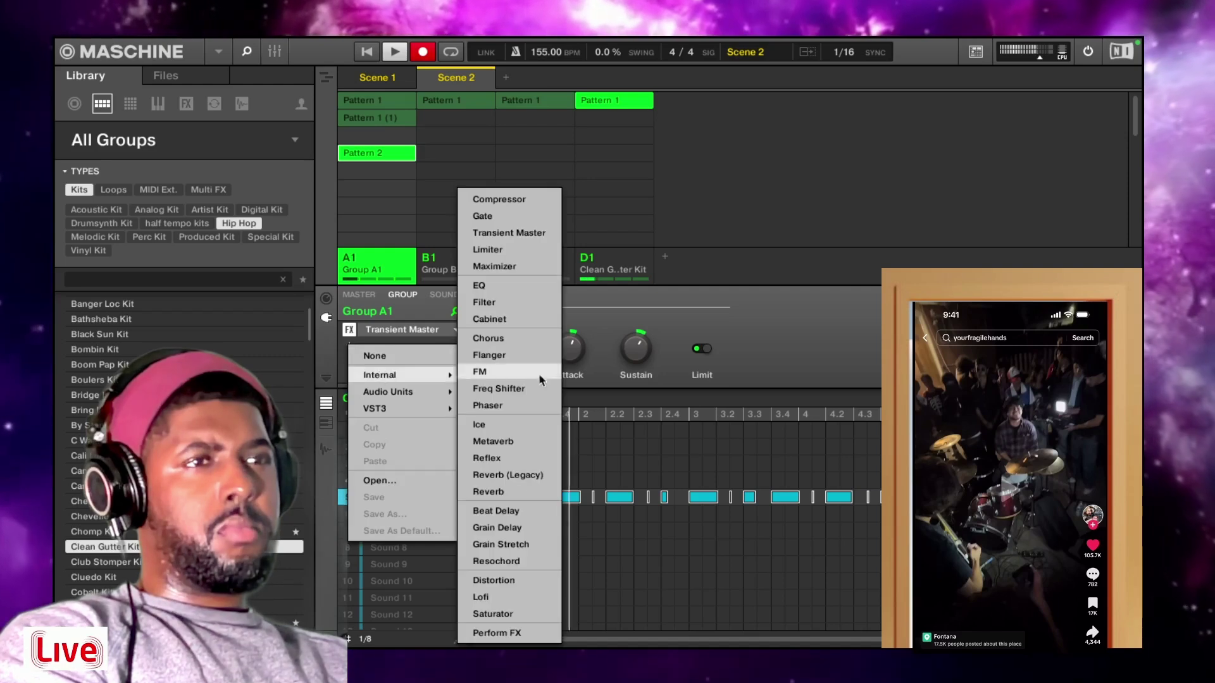
click(507, 580)
mouse_move(573, 348)
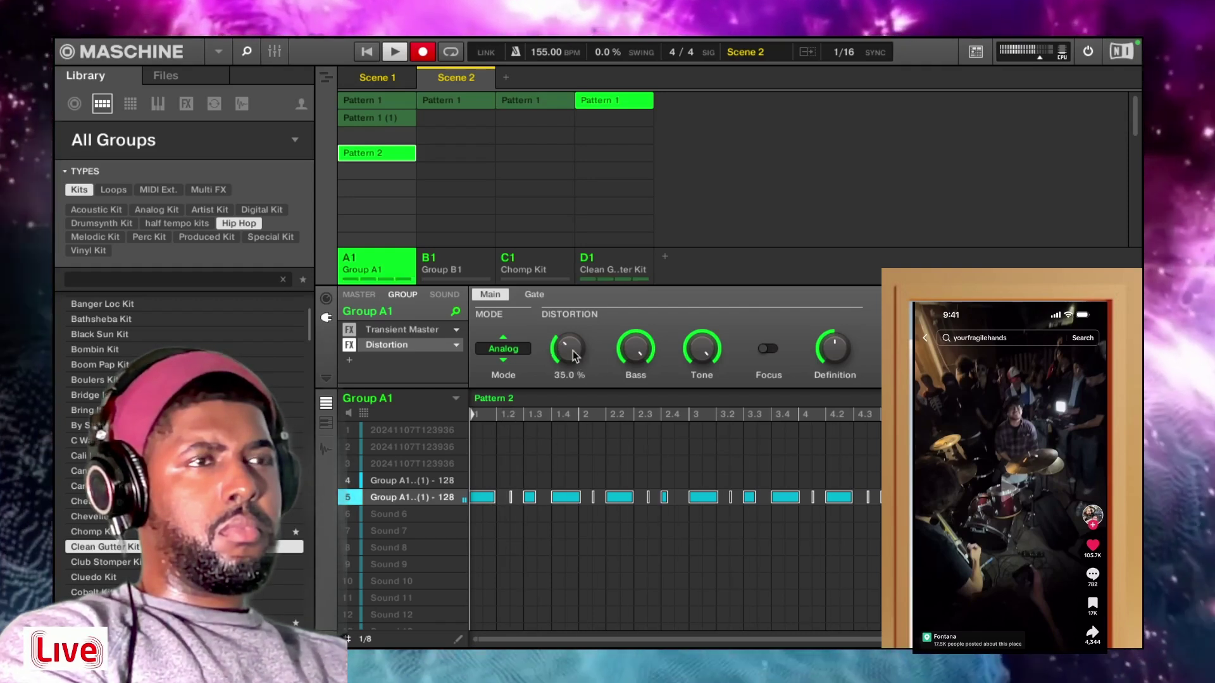
drag(569, 348, 569, 352)
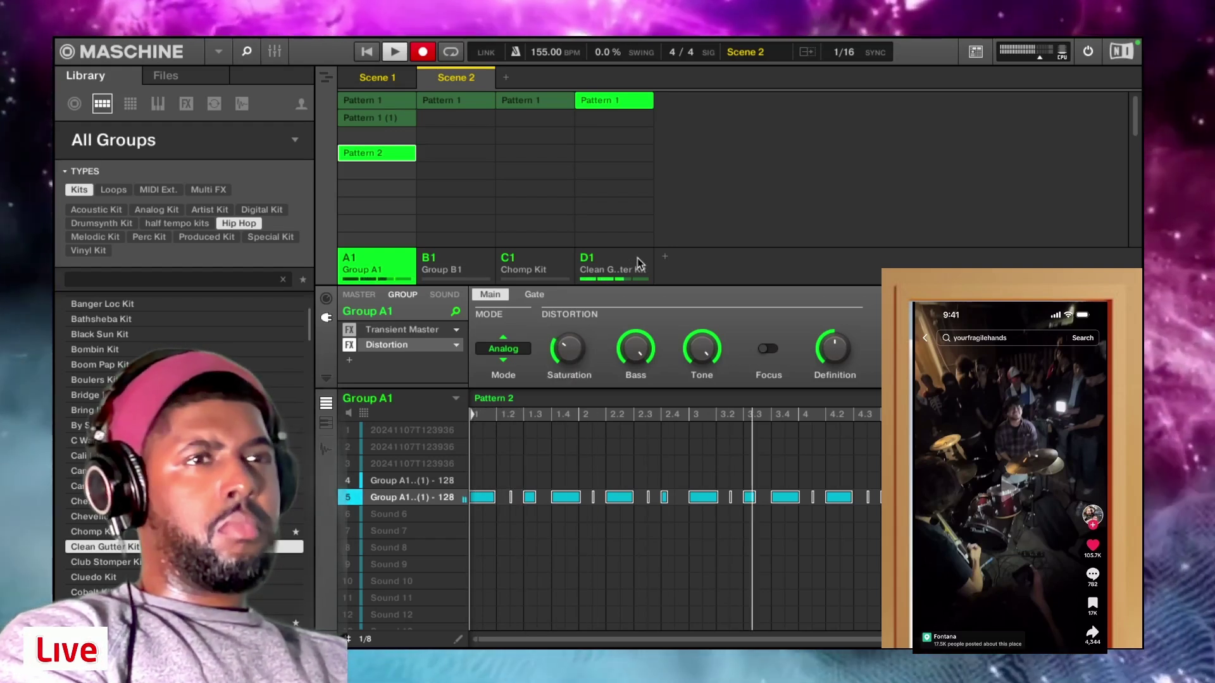
Add a fifth group and color the Clean Gutter Kit group blue
click(664, 257)
click(626, 260)
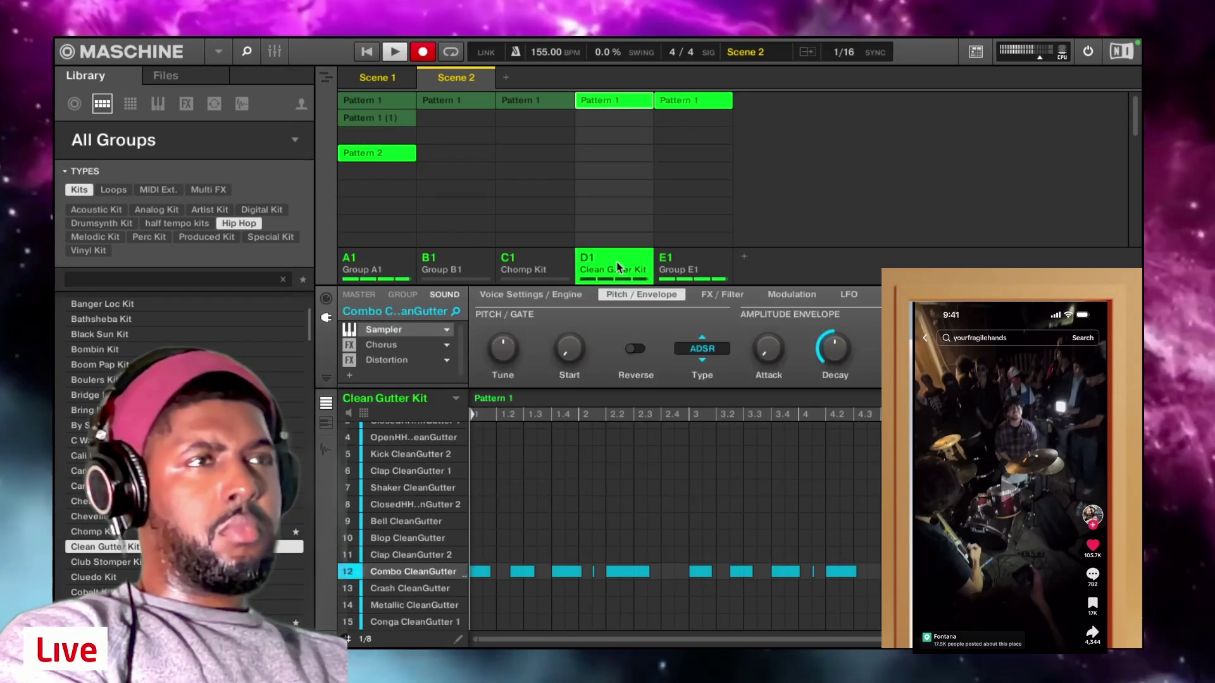
right_click(620, 263)
mouse_move(664, 395)
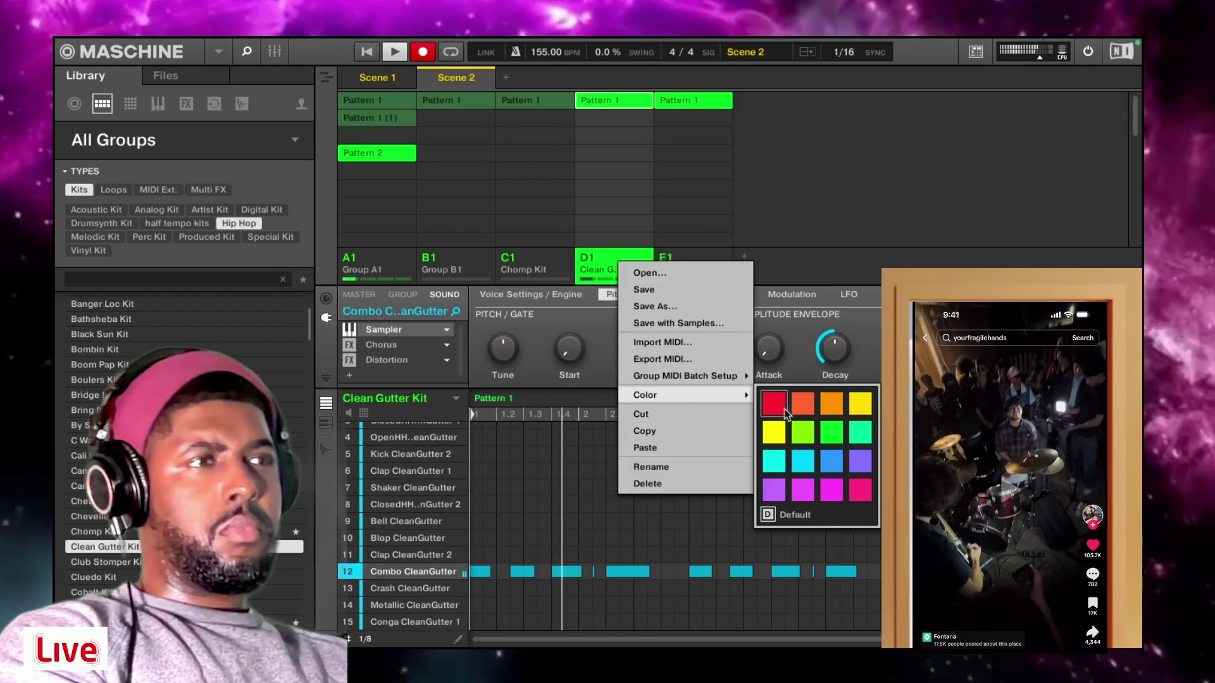
click(822, 463)
Load Bombin Kit into the fifth group and record quantized Shaker Bombin 1 and Snare Bombin 3 parts into its Pattern 1
click(699, 263)
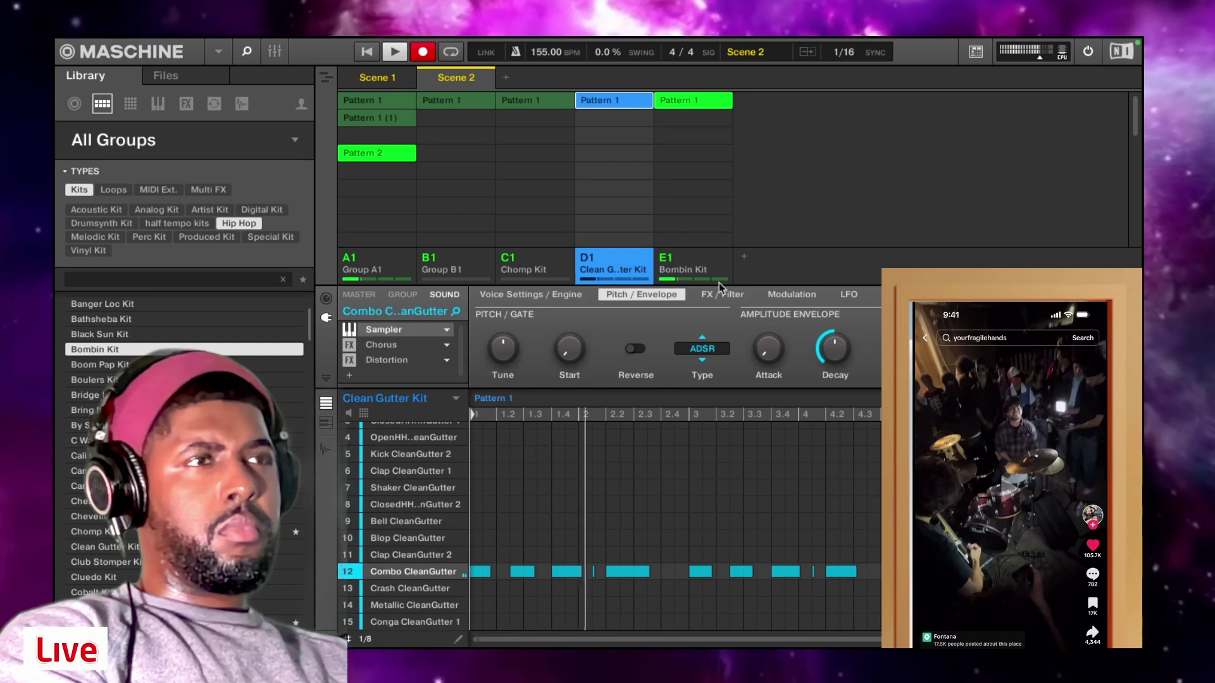
click(703, 266)
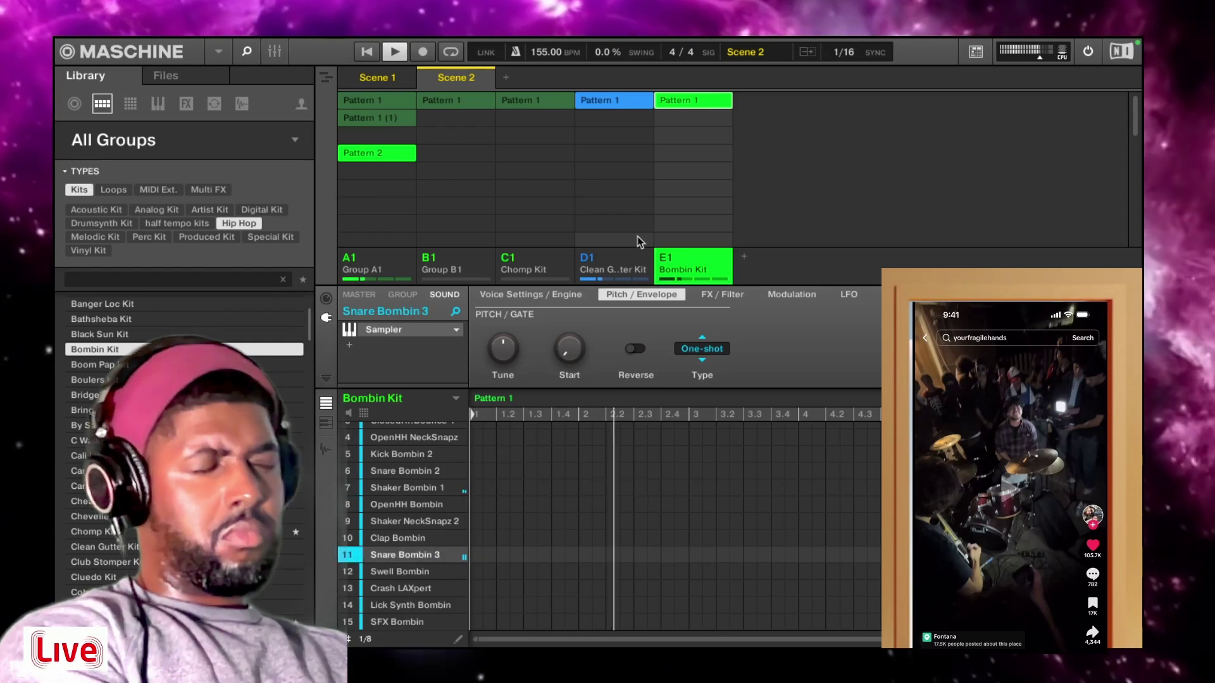
key(r)
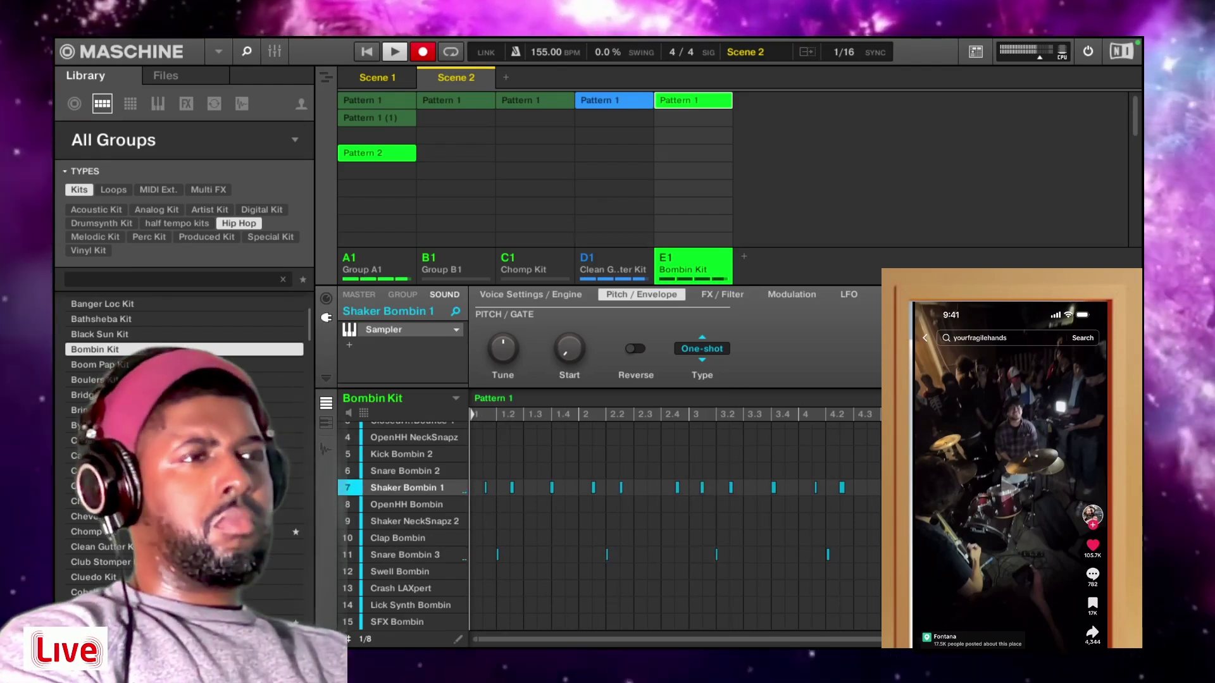
key(super+a)
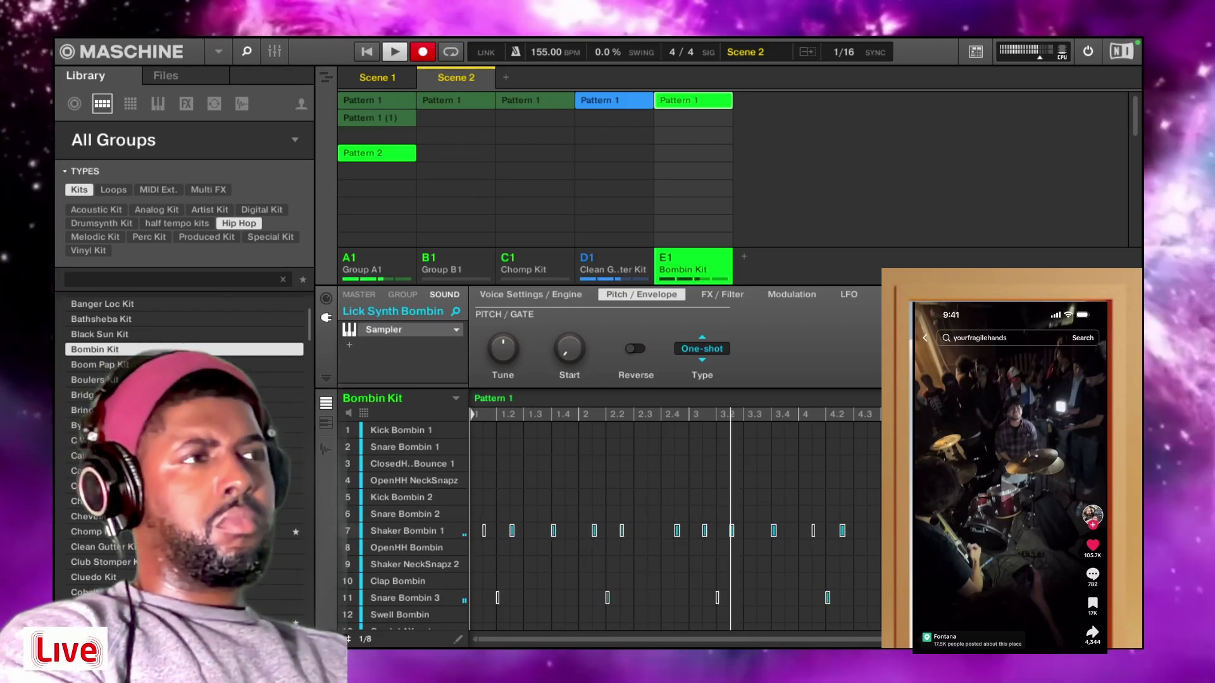
Finish recording the Bombin Kit part, add a sixth group and browse the user sounds in the library
scroll(1139, 455, down, 1)
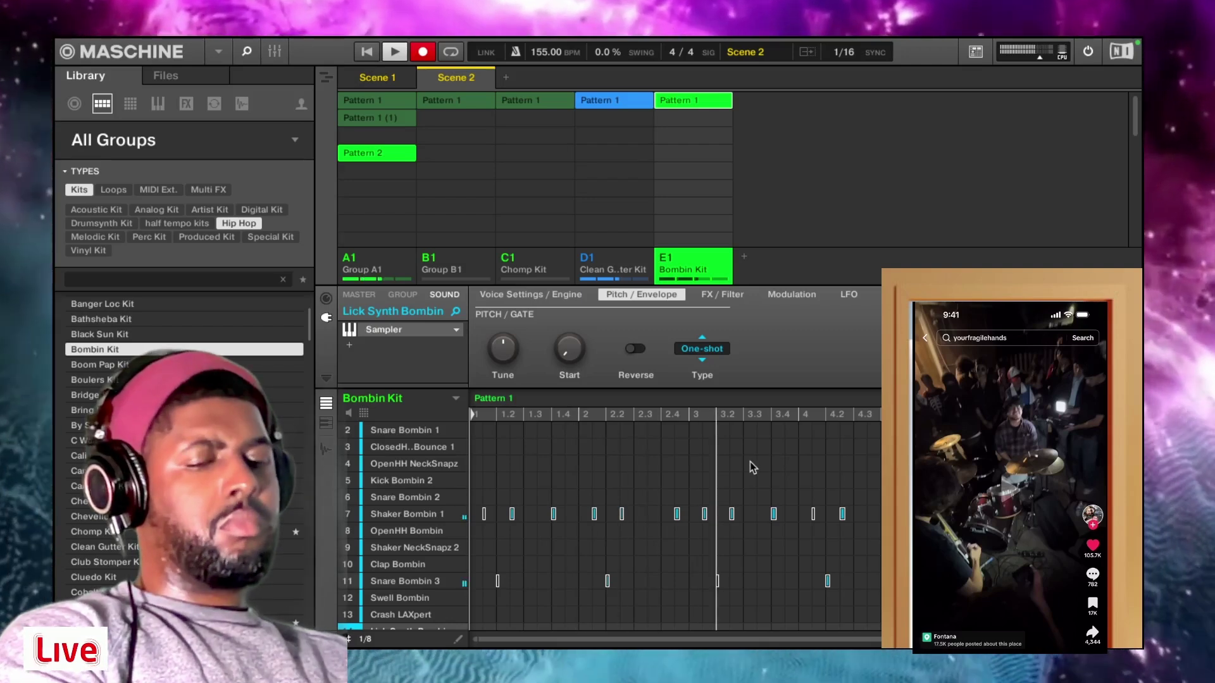
key(r)
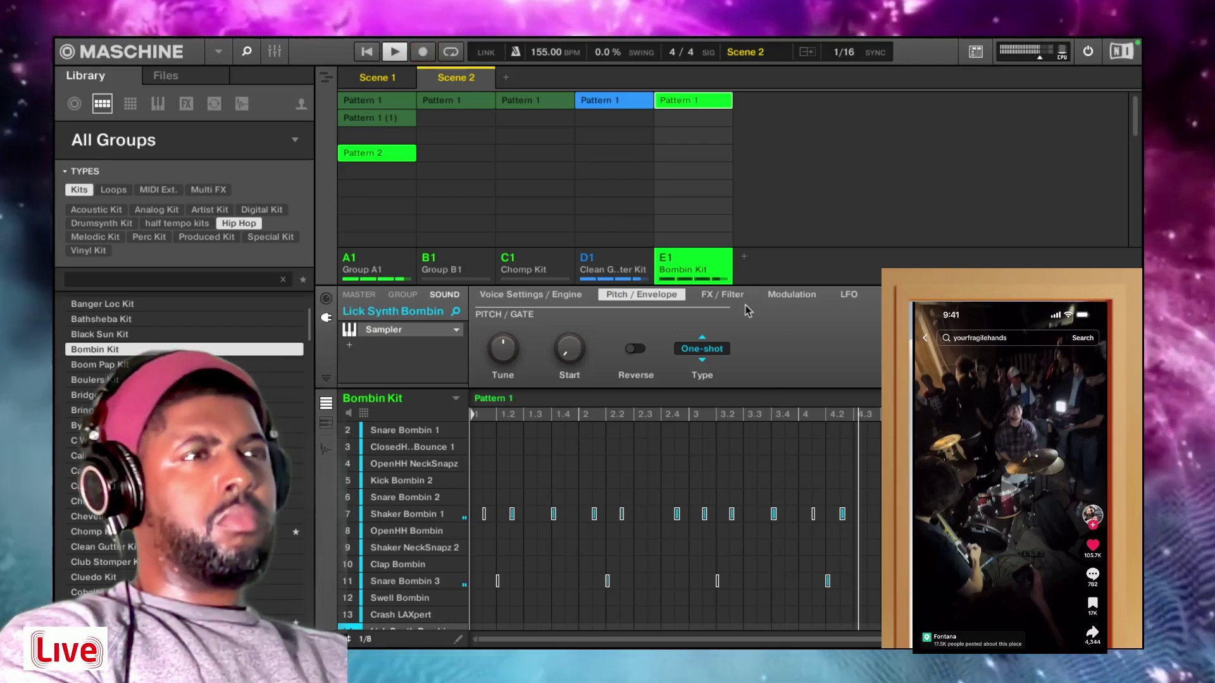
click(745, 260)
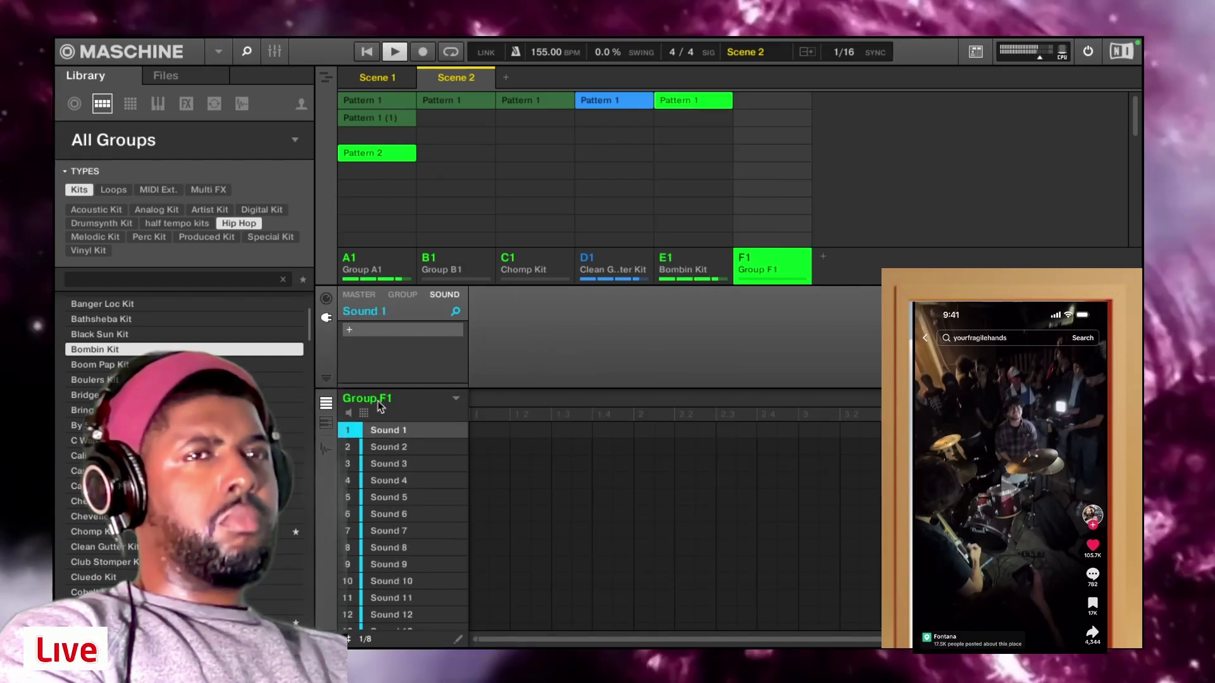
click(132, 105)
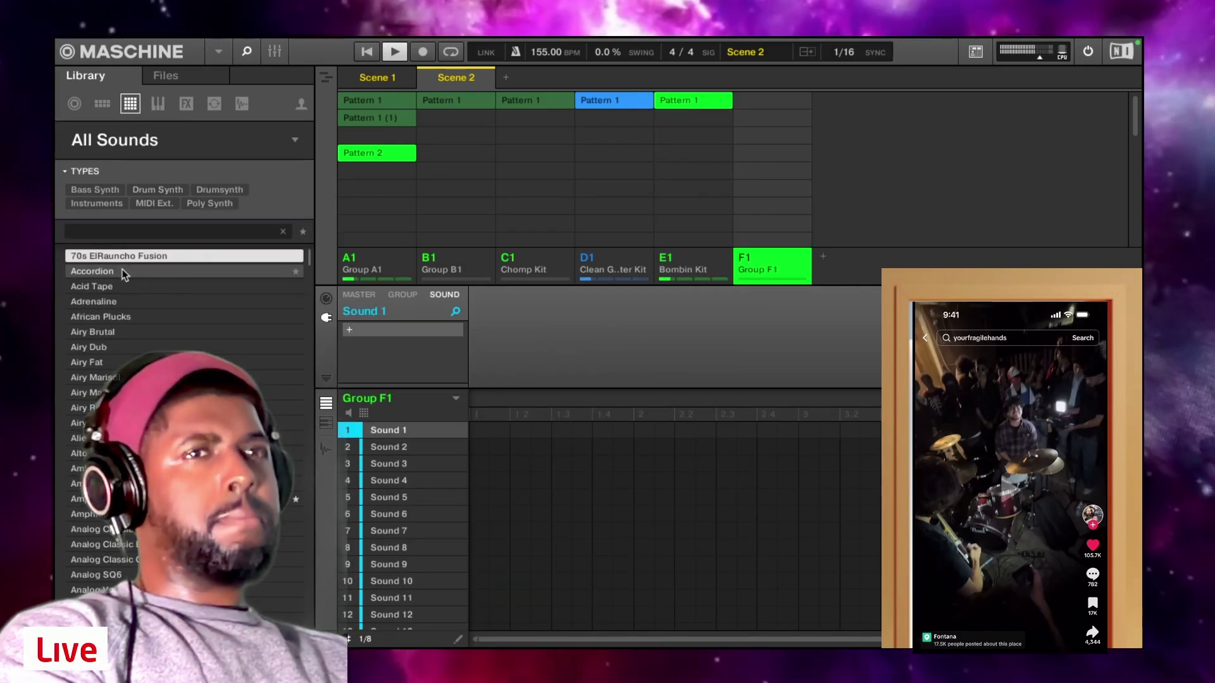
click(302, 105)
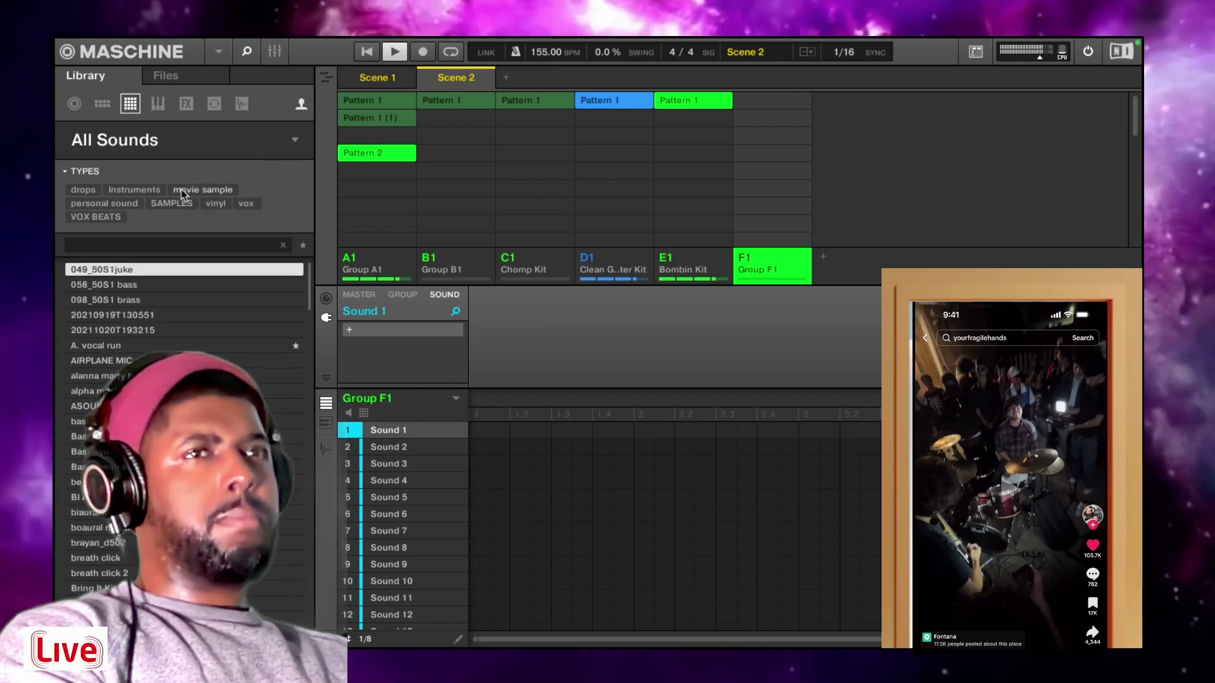
Lower the threshold of the Limiter on the master channel slightly
click(401, 259)
click(369, 297)
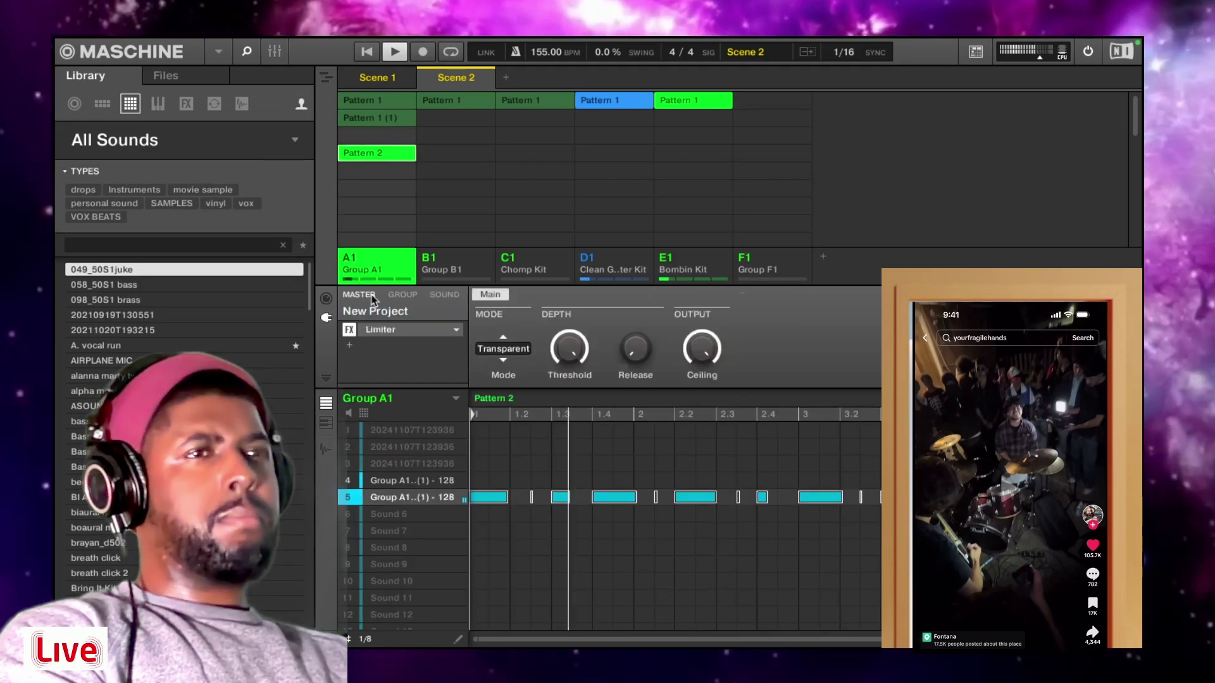
drag(572, 353, 572, 367)
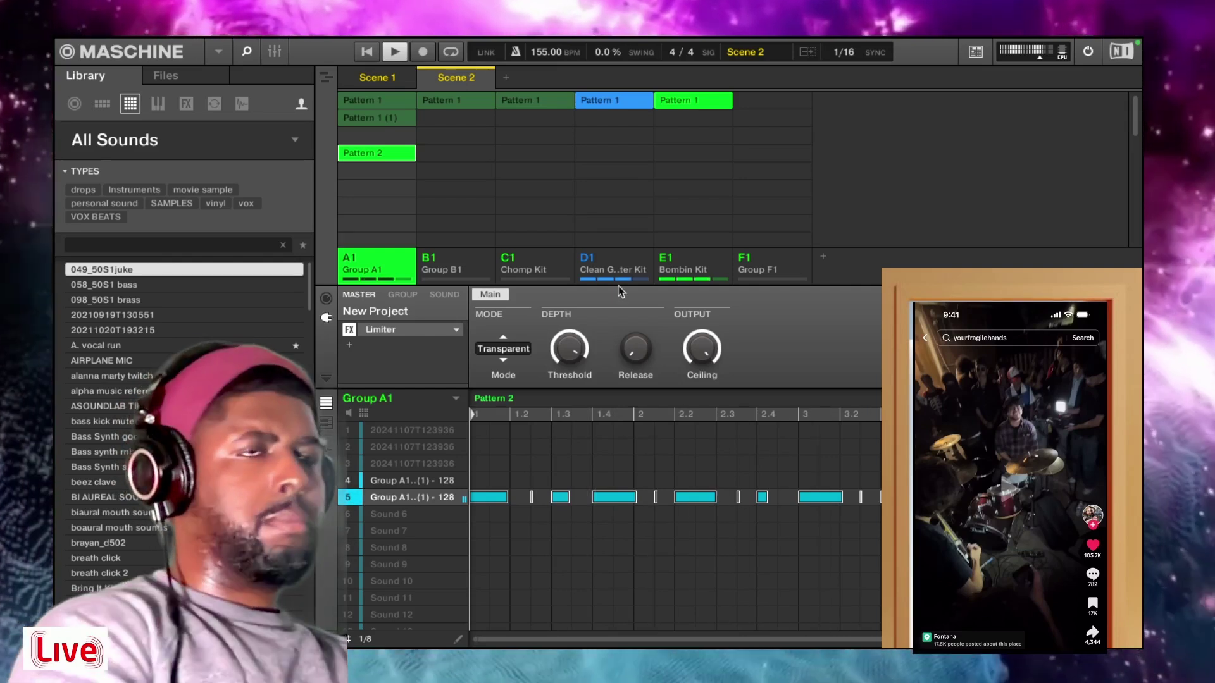
Add the Native Instruments VST3 effect Solid Bus Comp to the master channel and place it before the Limiter
click(364, 350)
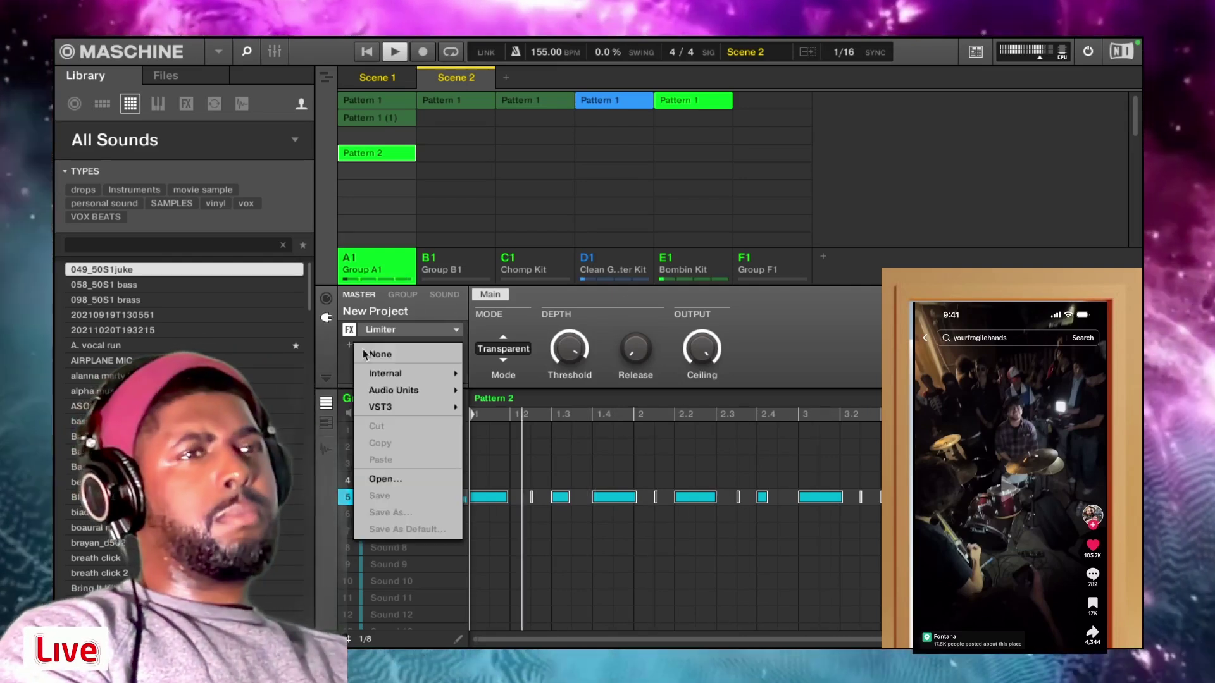
mouse_move(405, 407)
mouse_move(563, 428)
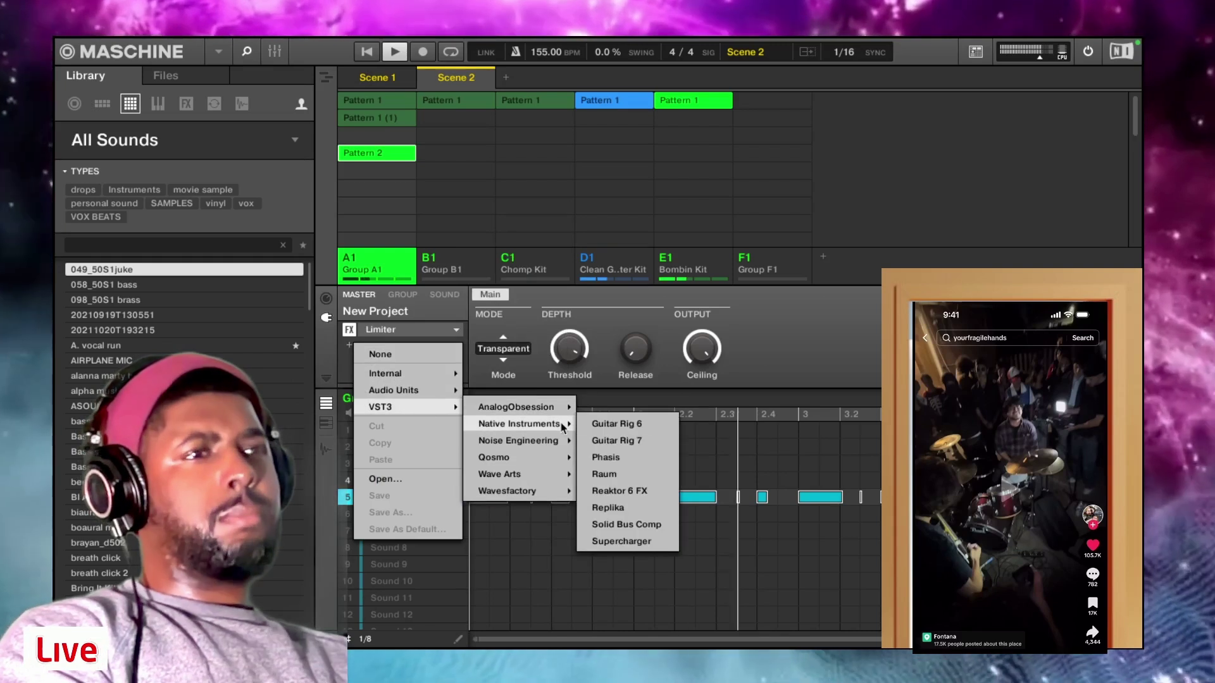
click(642, 525)
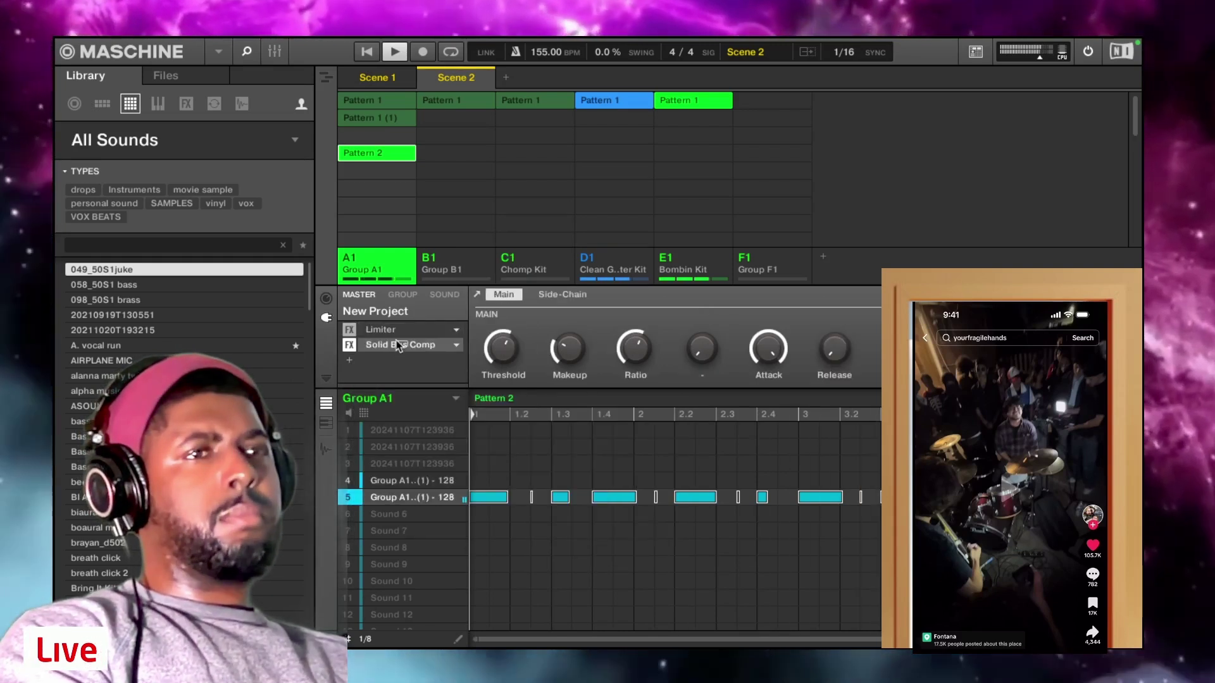
drag(400, 329, 401, 349)
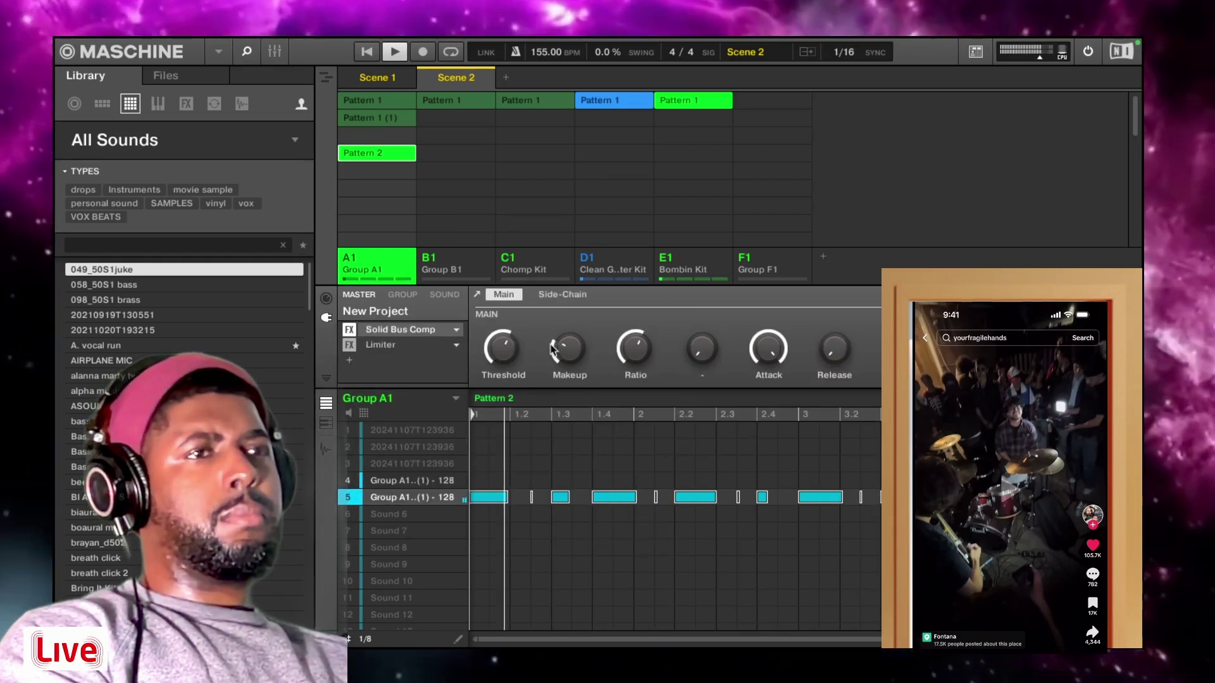
Lower the Solid Bus Comp's ratio and set its makeup gain to 4.2 dB
drag(635, 358, 634, 389)
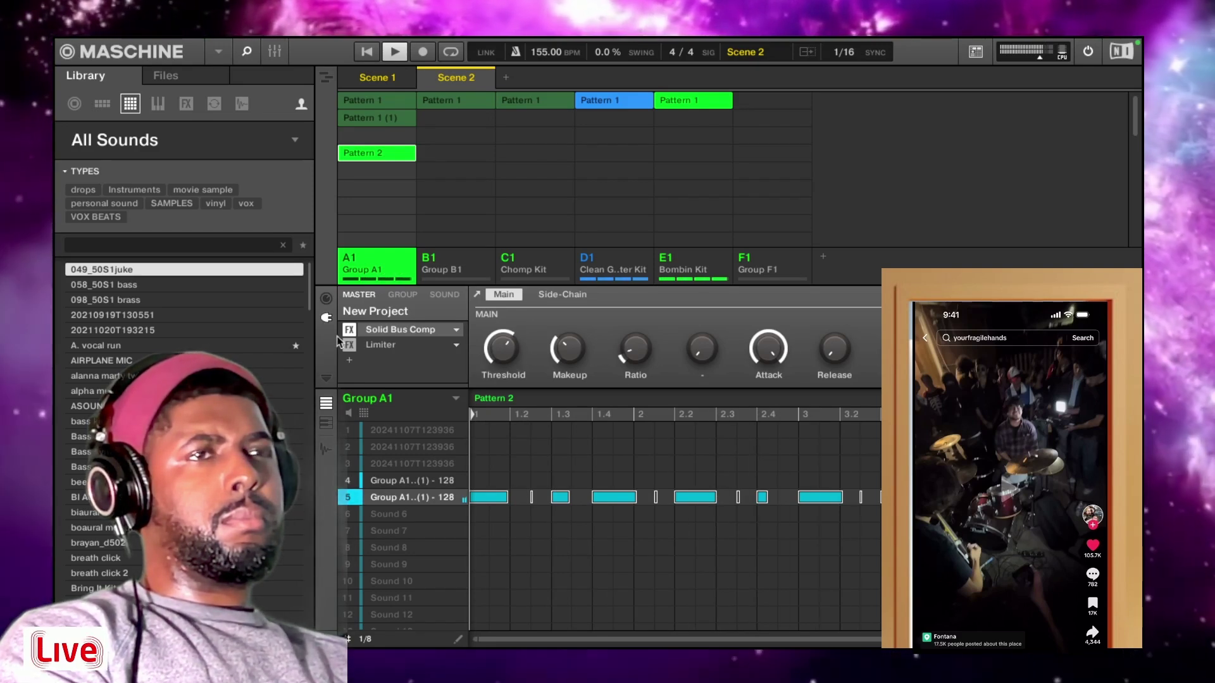
mouse_move(560, 354)
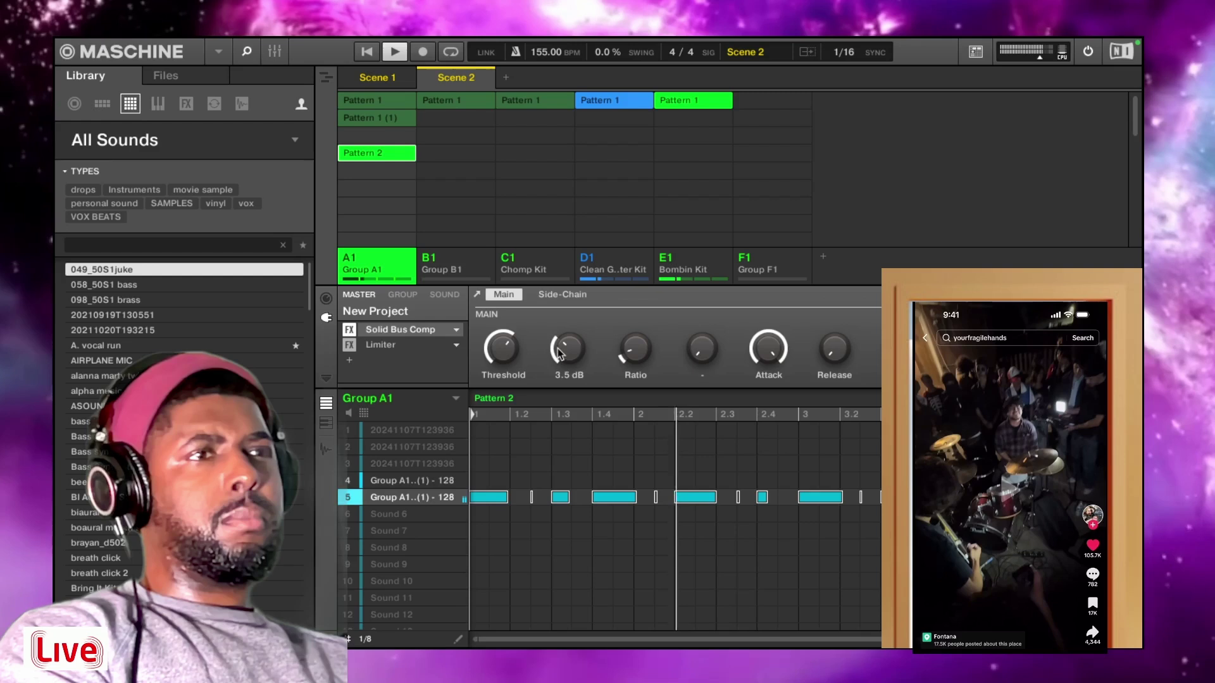
drag(560, 354, 560, 350)
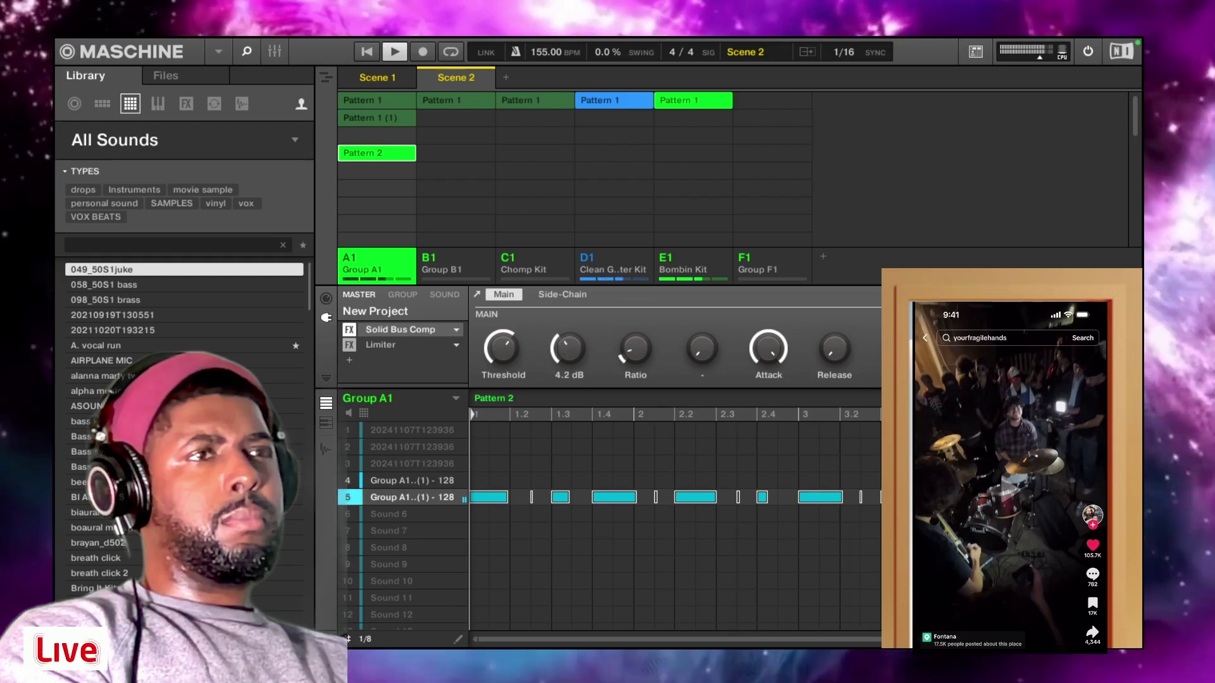
mouse_move(497, 345)
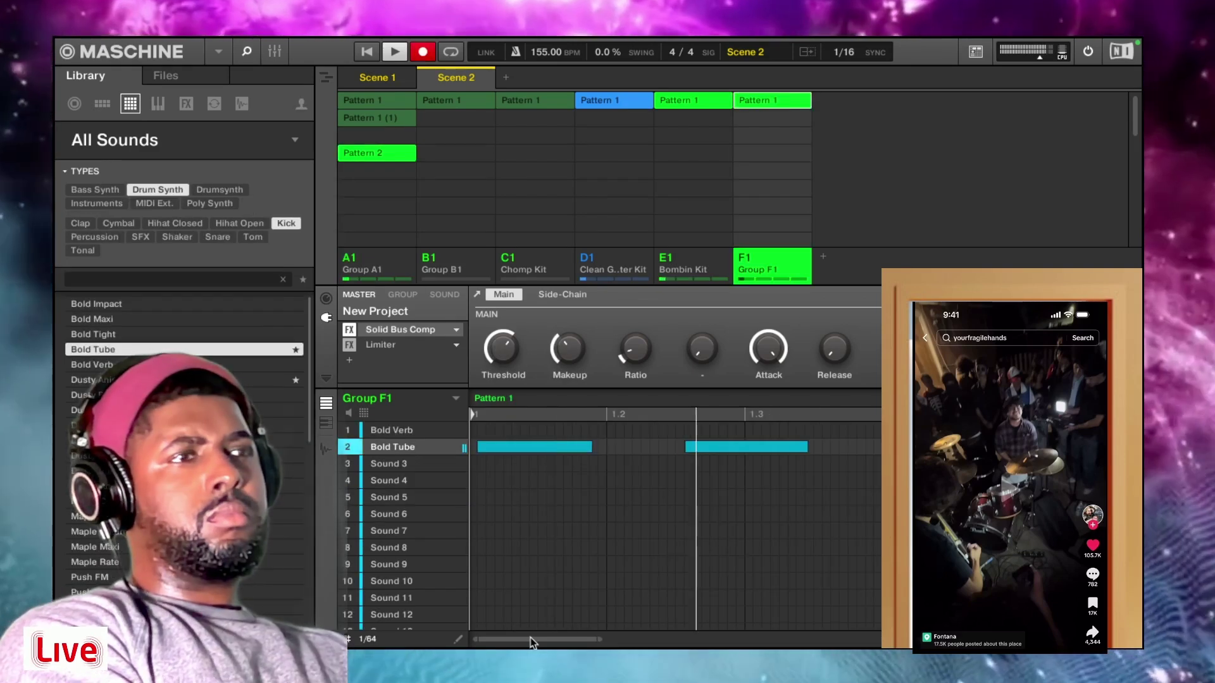
Adjust the timing of the Bold Tube notes near bars 2, 3 and 4 in Group F1's Pattern 1 and end recording
drag(530, 637, 636, 642)
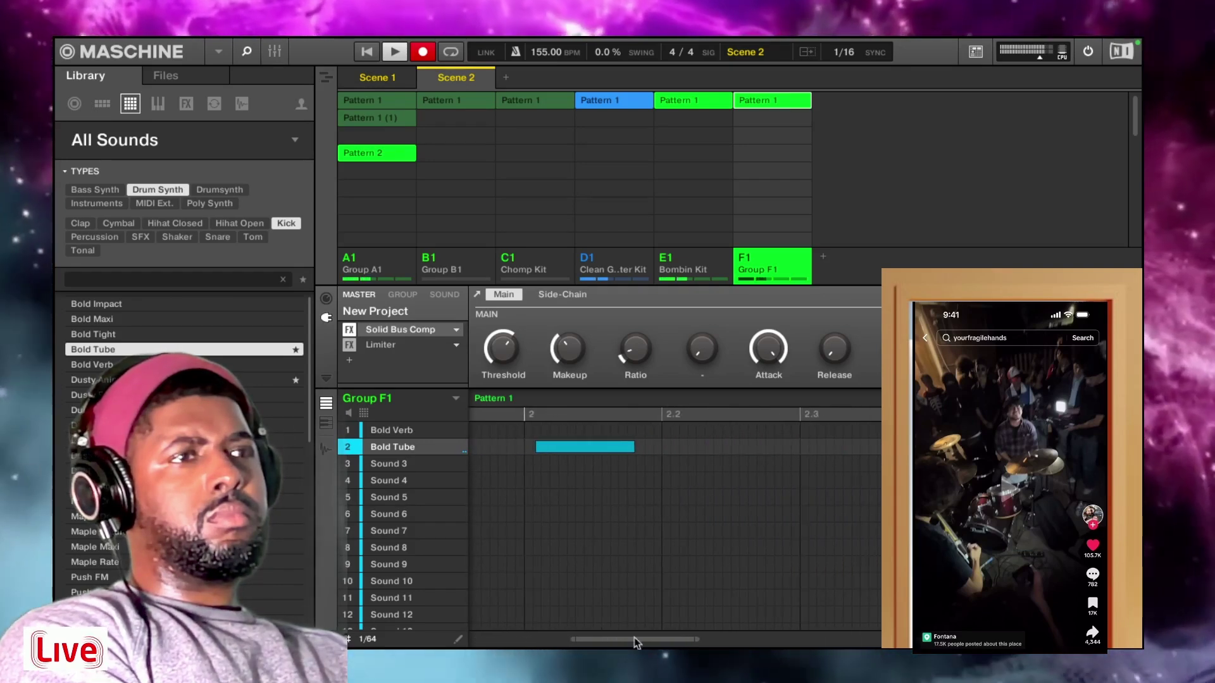
click(559, 448)
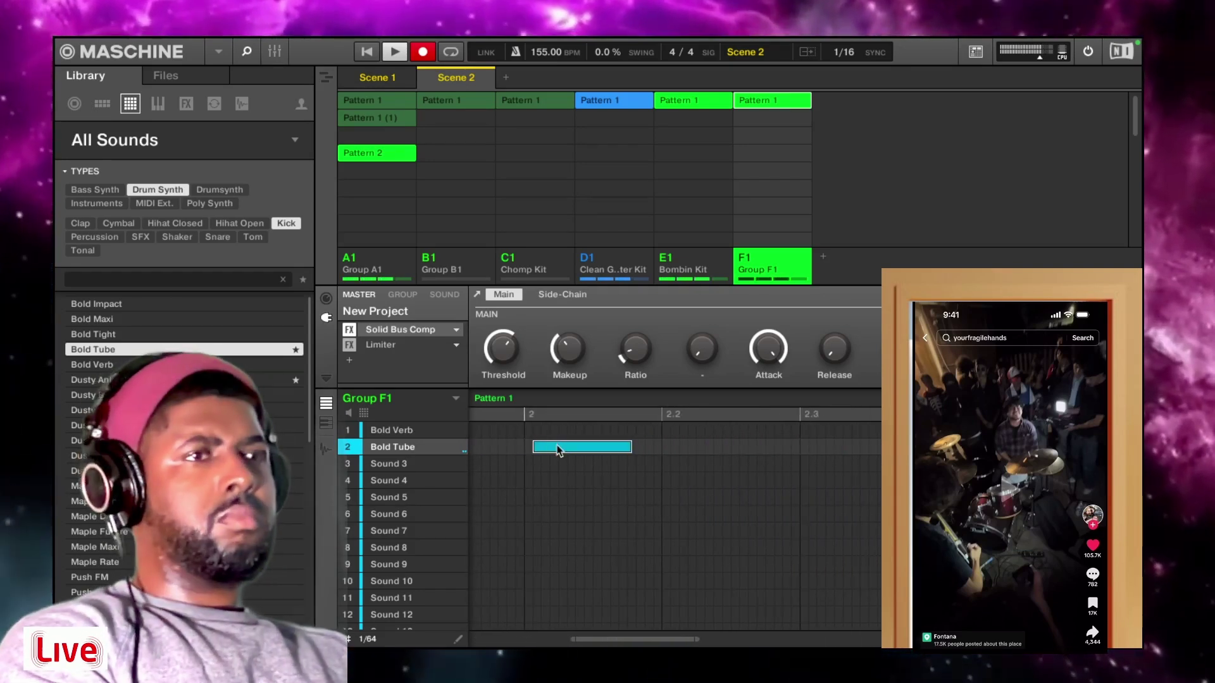
drag(606, 641, 661, 640)
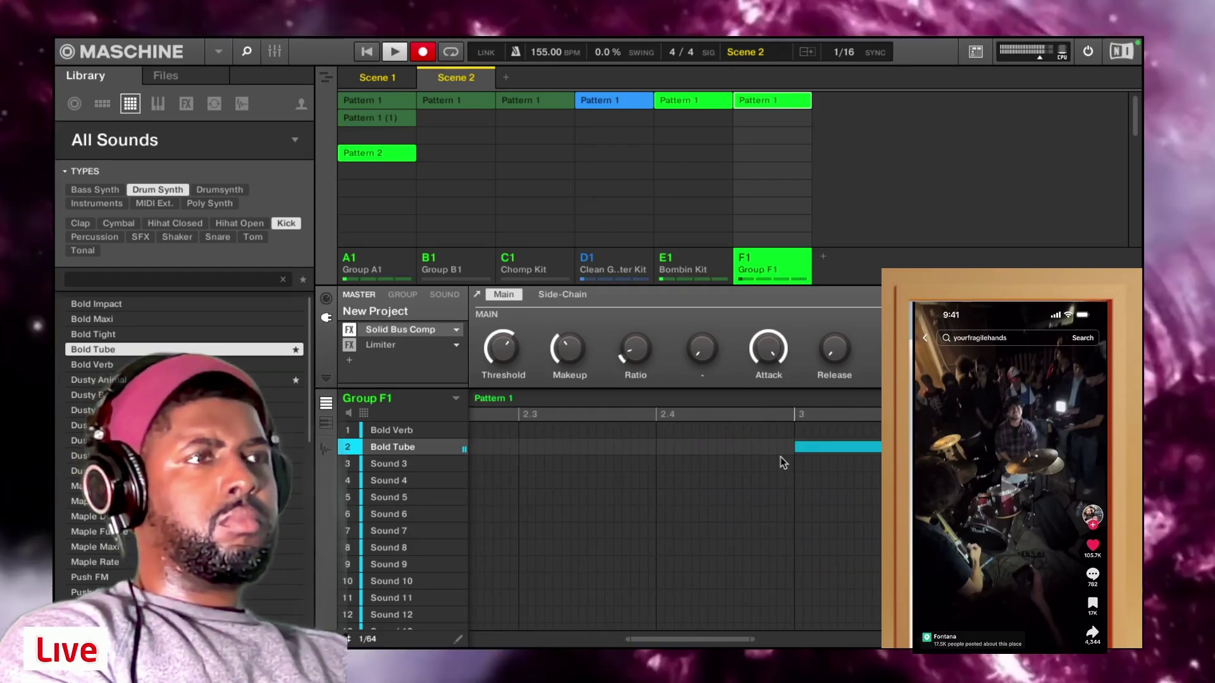
drag(783, 462, 811, 448)
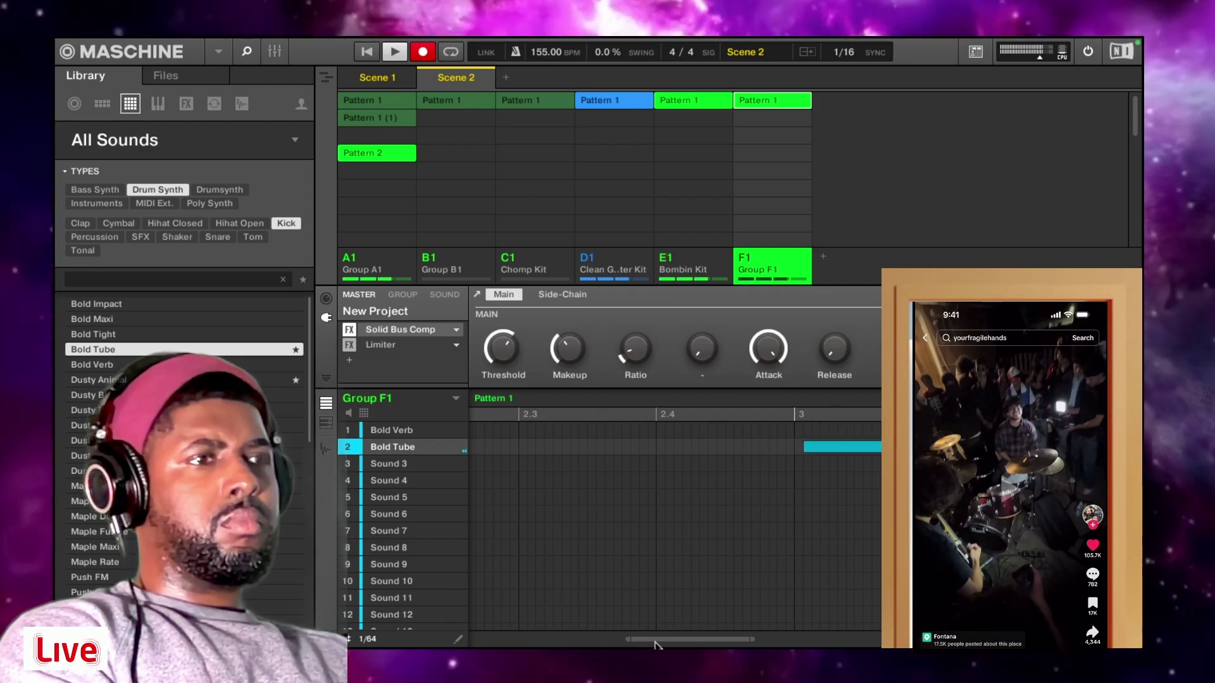
drag(656, 644, 796, 645)
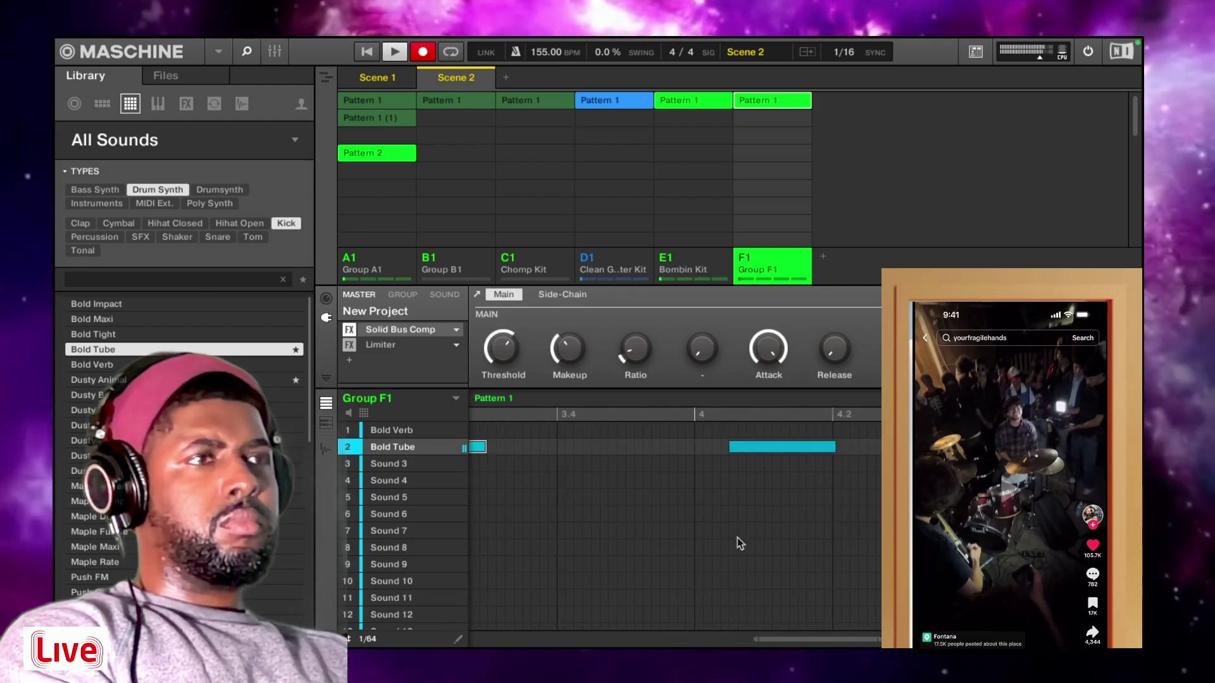
scroll(763, 580, down, 1)
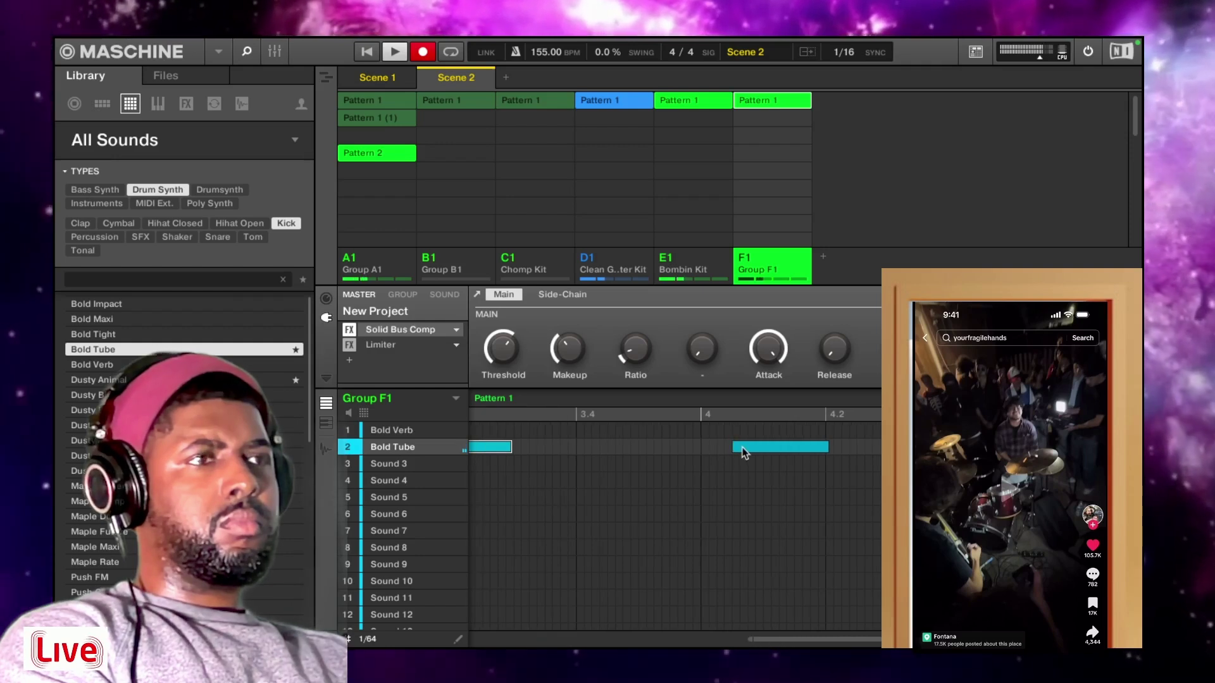
drag(816, 649, 813, 671)
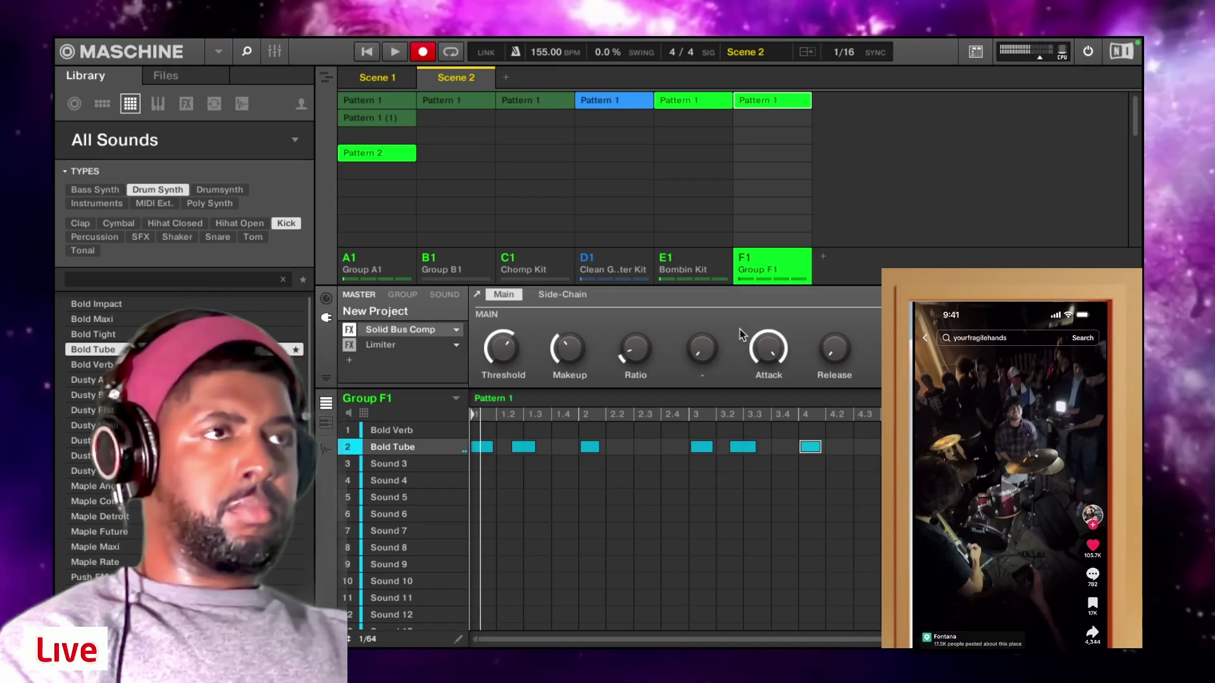
key(r)
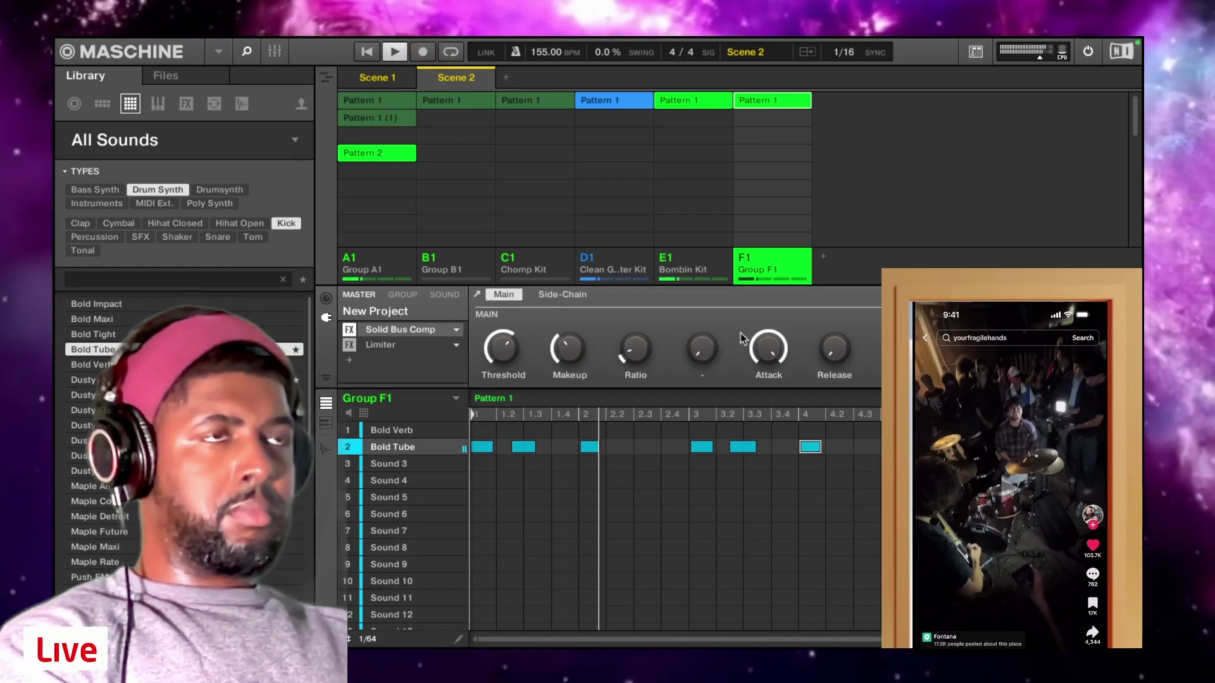
Start and stop playback of Scene 2 repeatedly to audition the beat with the Bold Tube kick part
key(space)
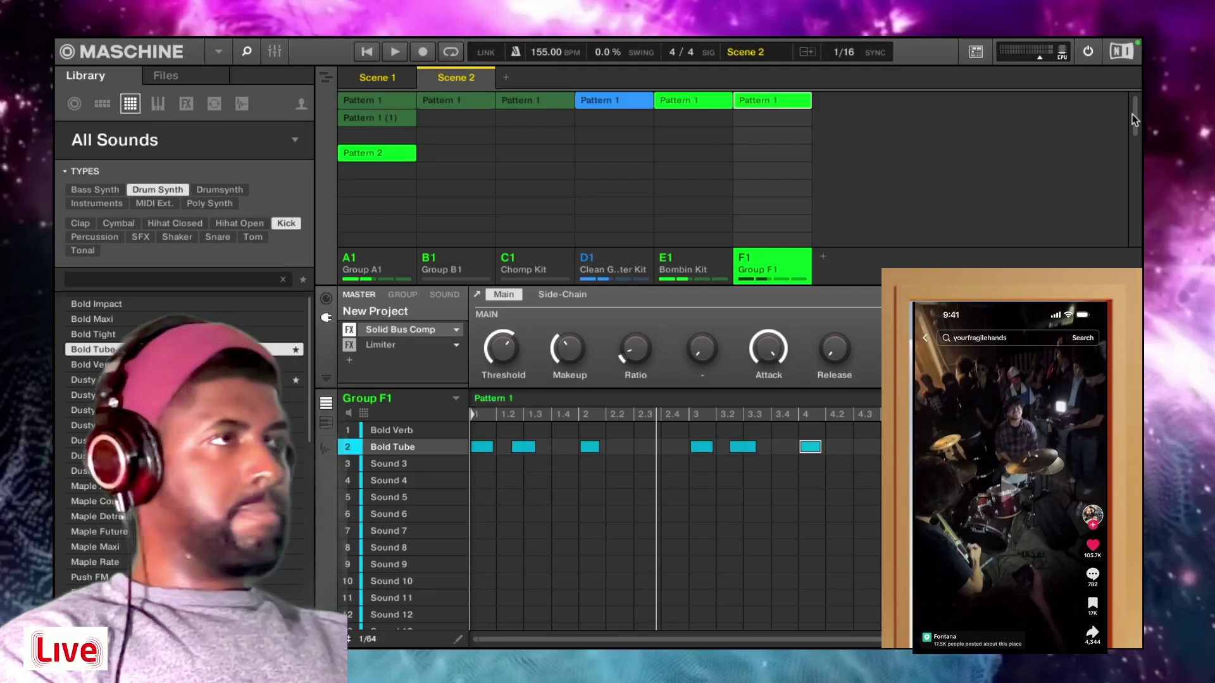
key(space)
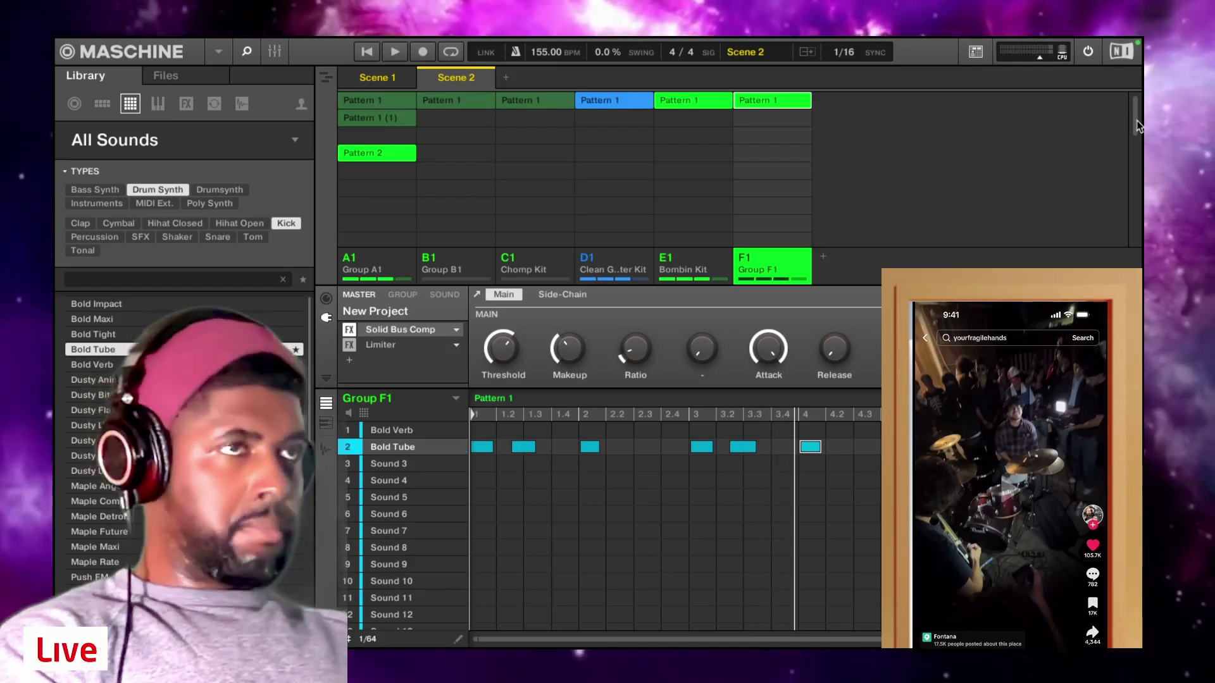
key(space)
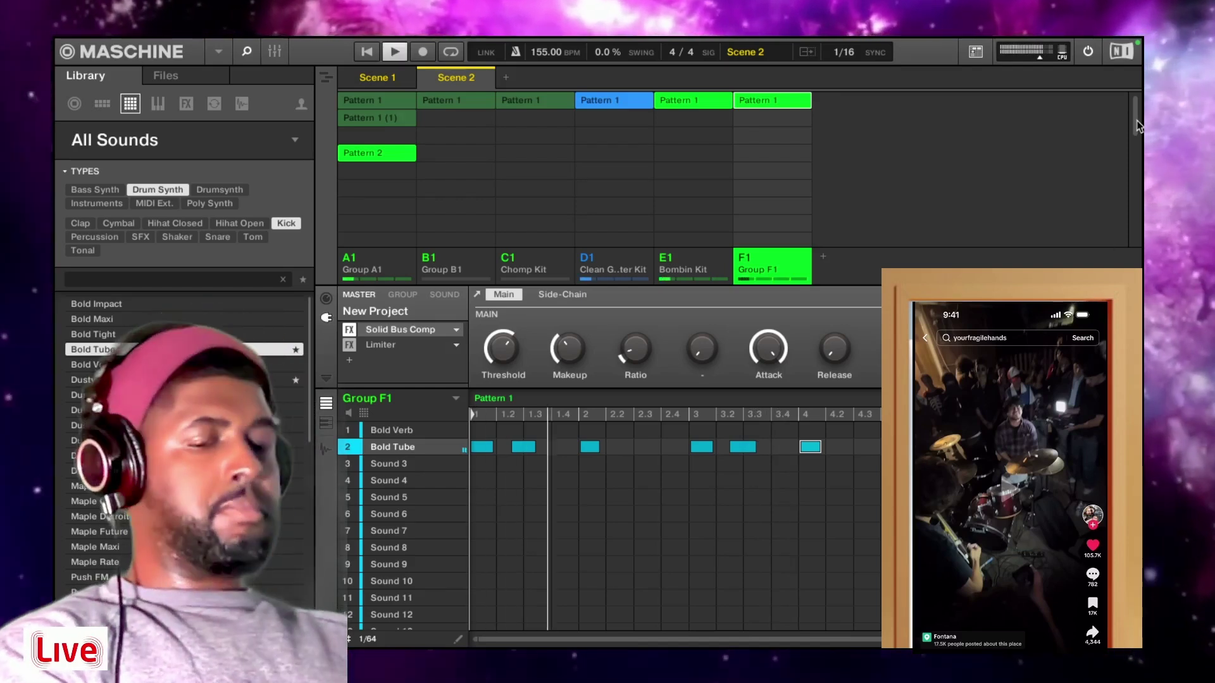
key(space)
key(space)
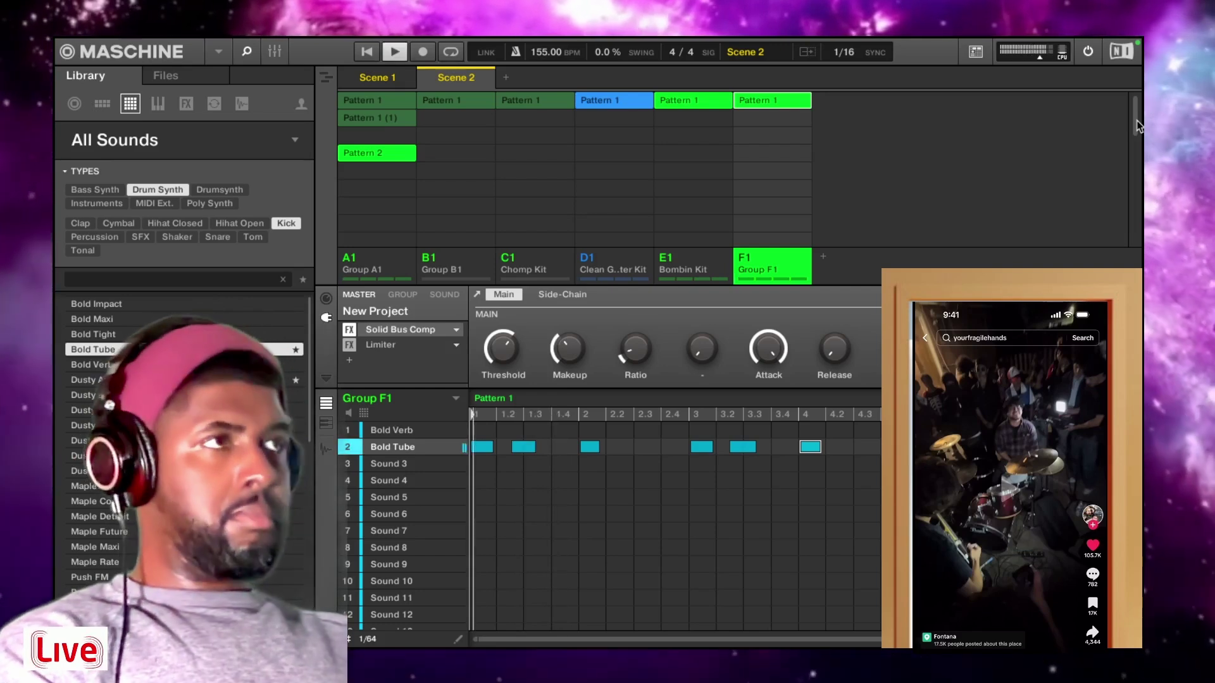
key(space)
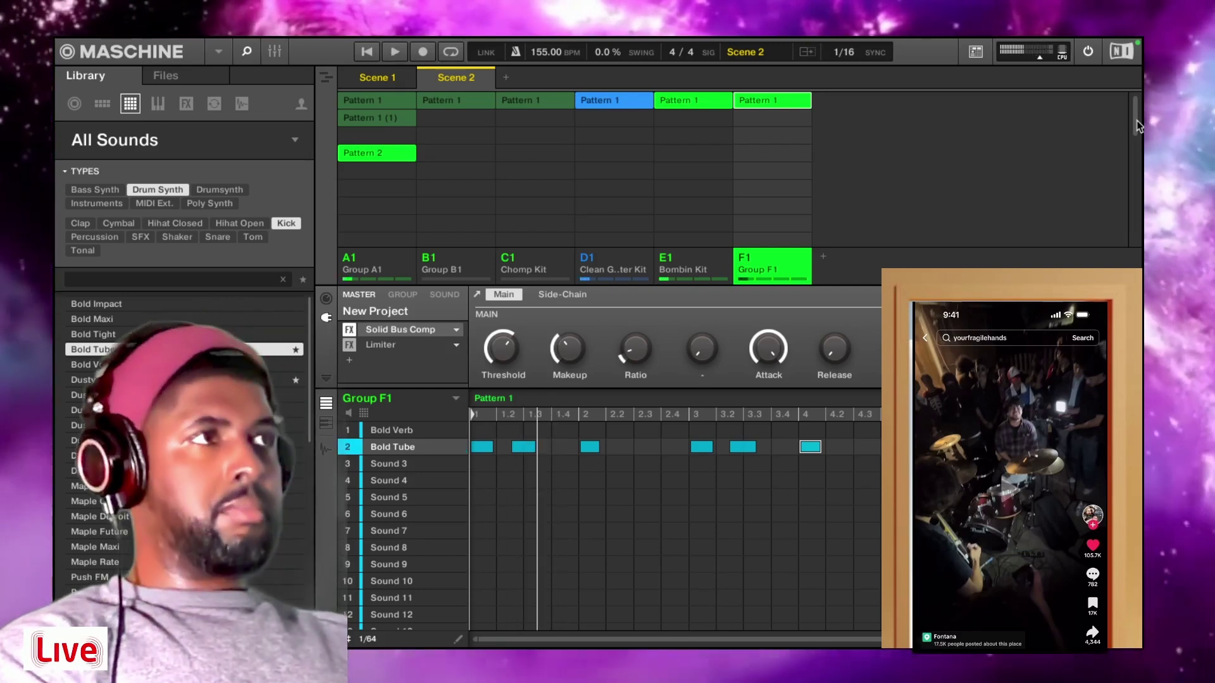
key(space)
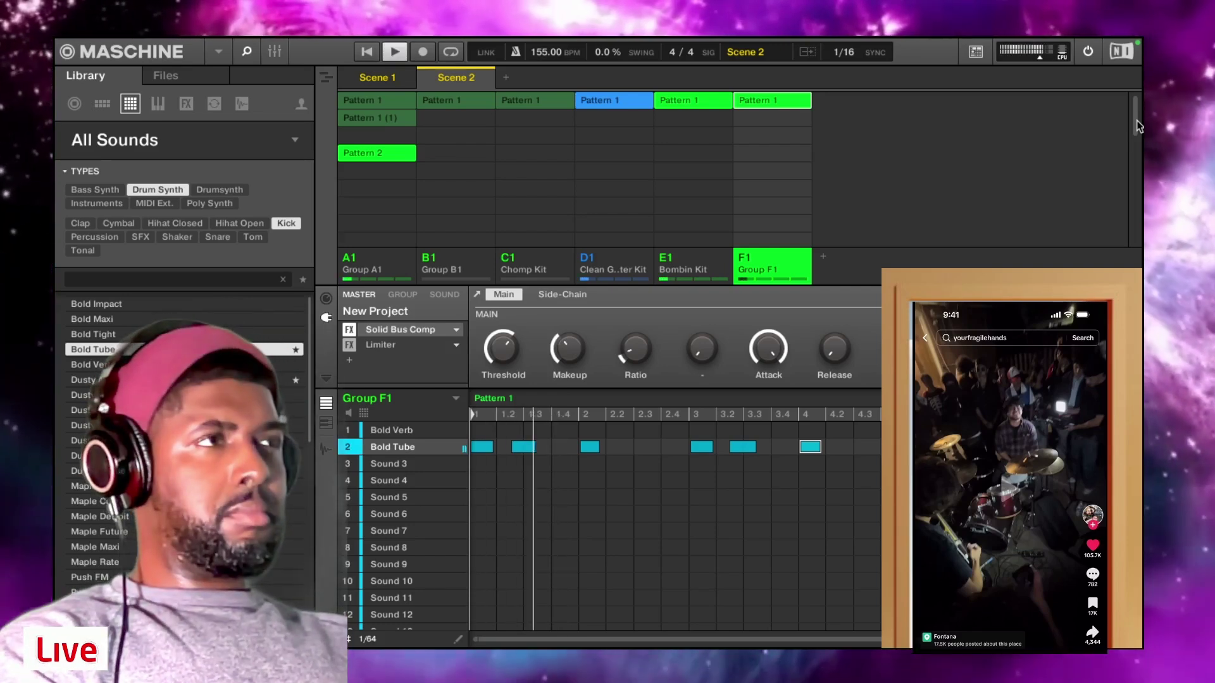
key(space)
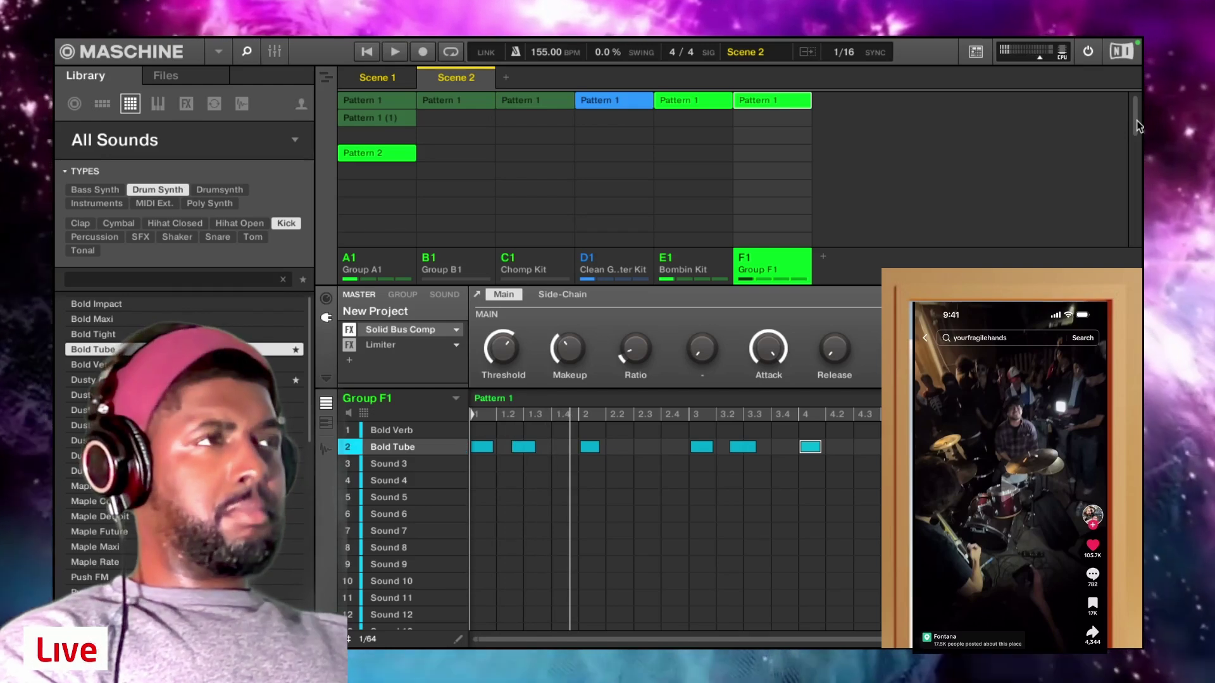
key(space)
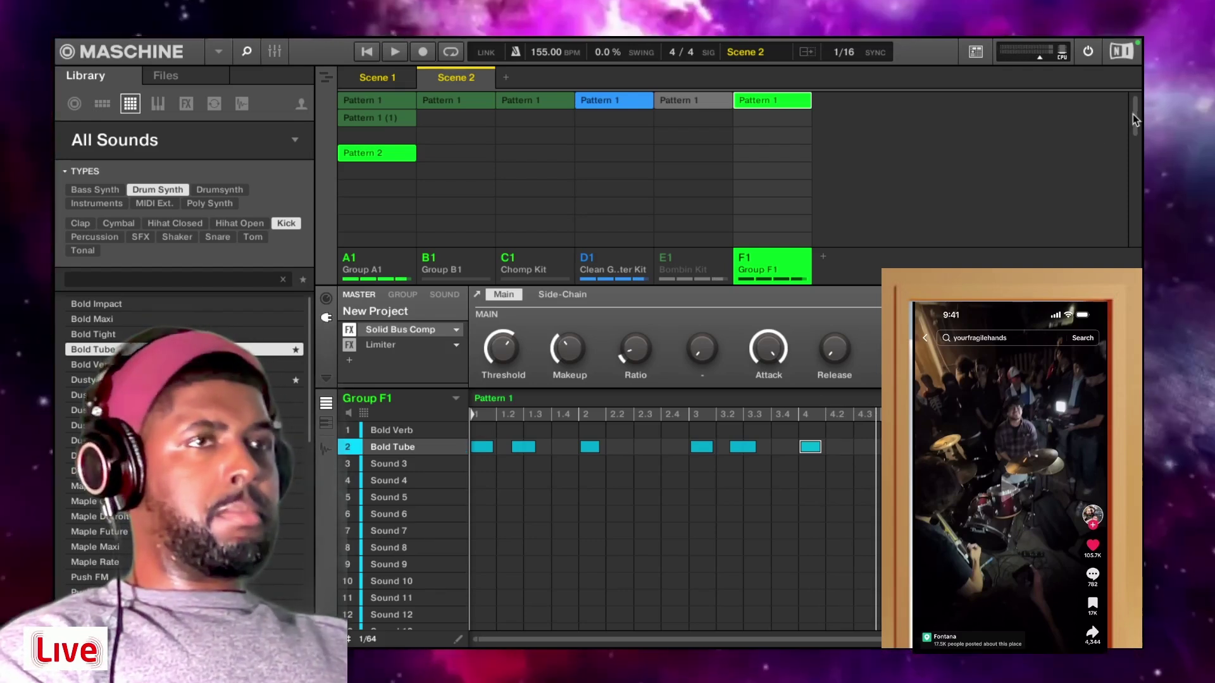
key(space)
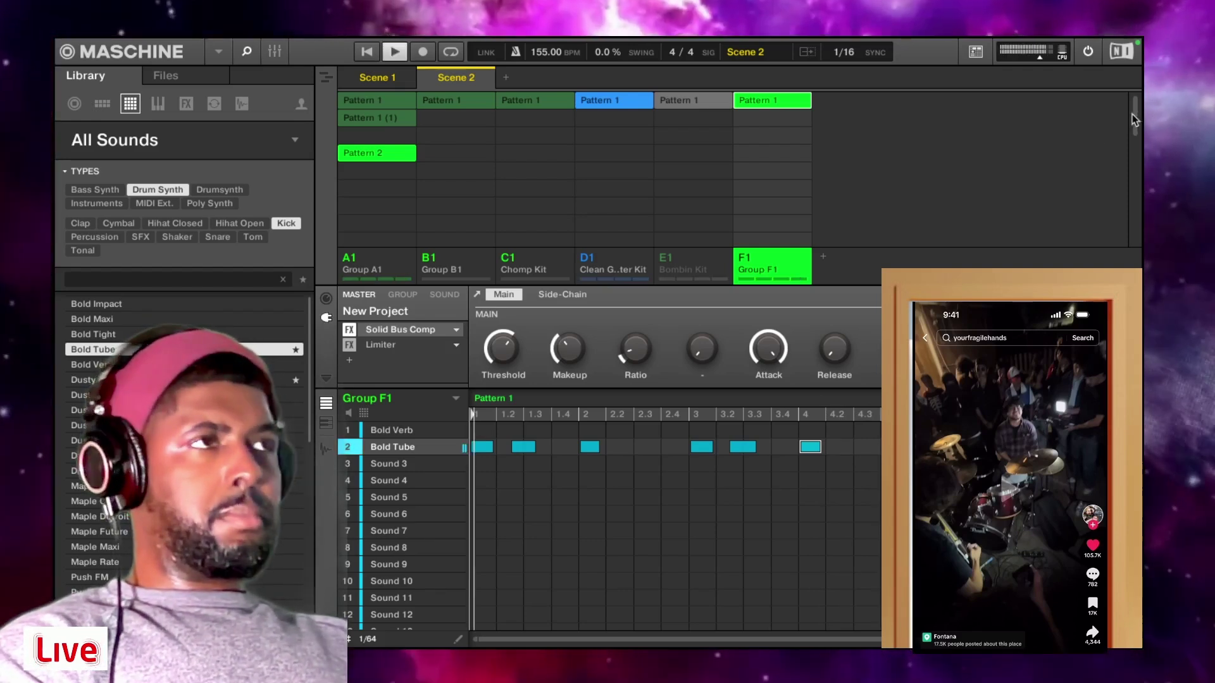
Go through Group A1, Clean Gutter Kit and Bombin Kit to check the groups and their effects during playback
click(409, 263)
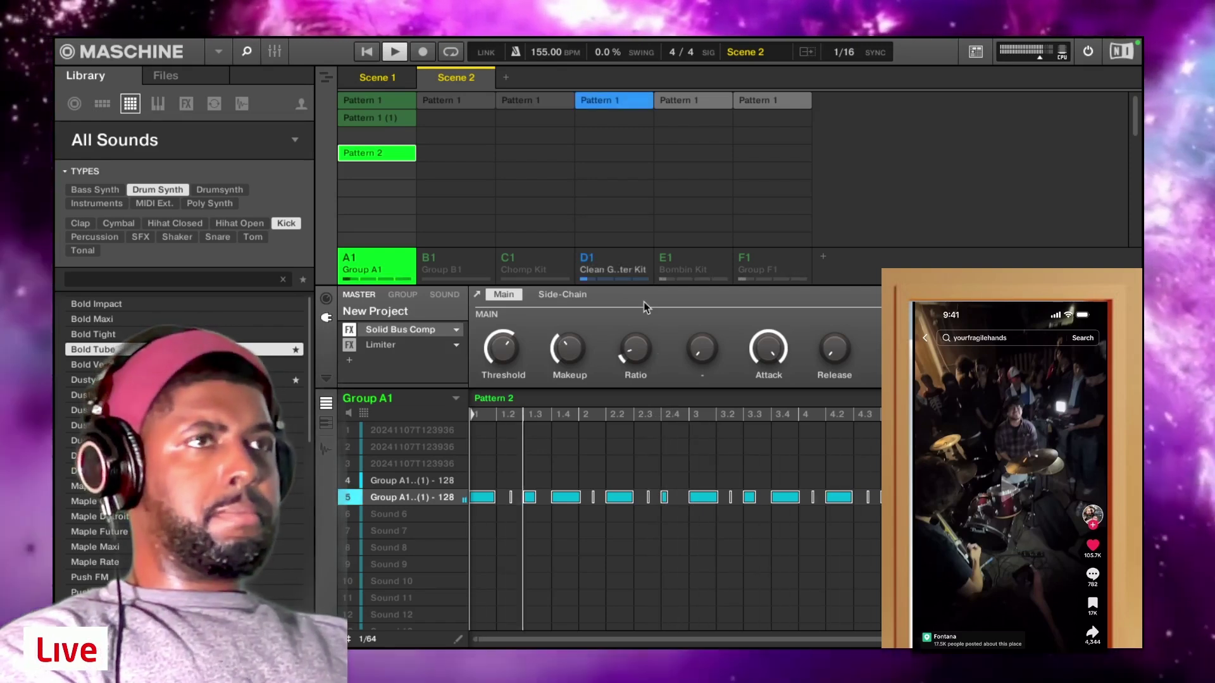
click(625, 253)
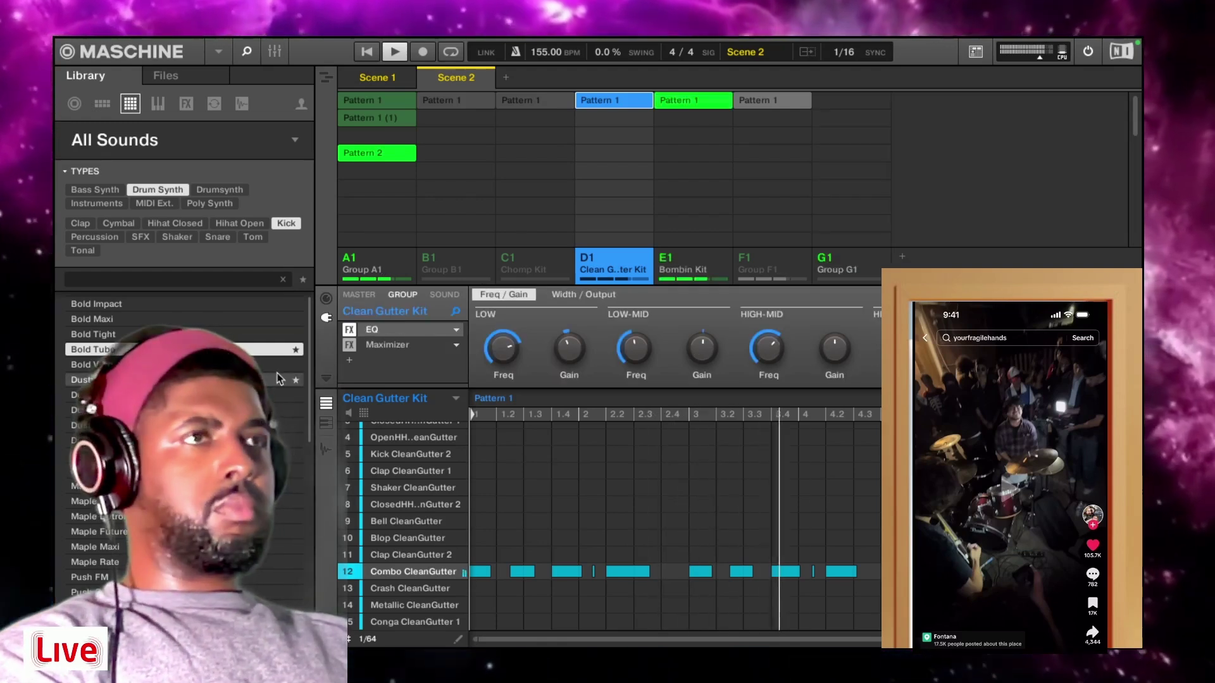
click(682, 269)
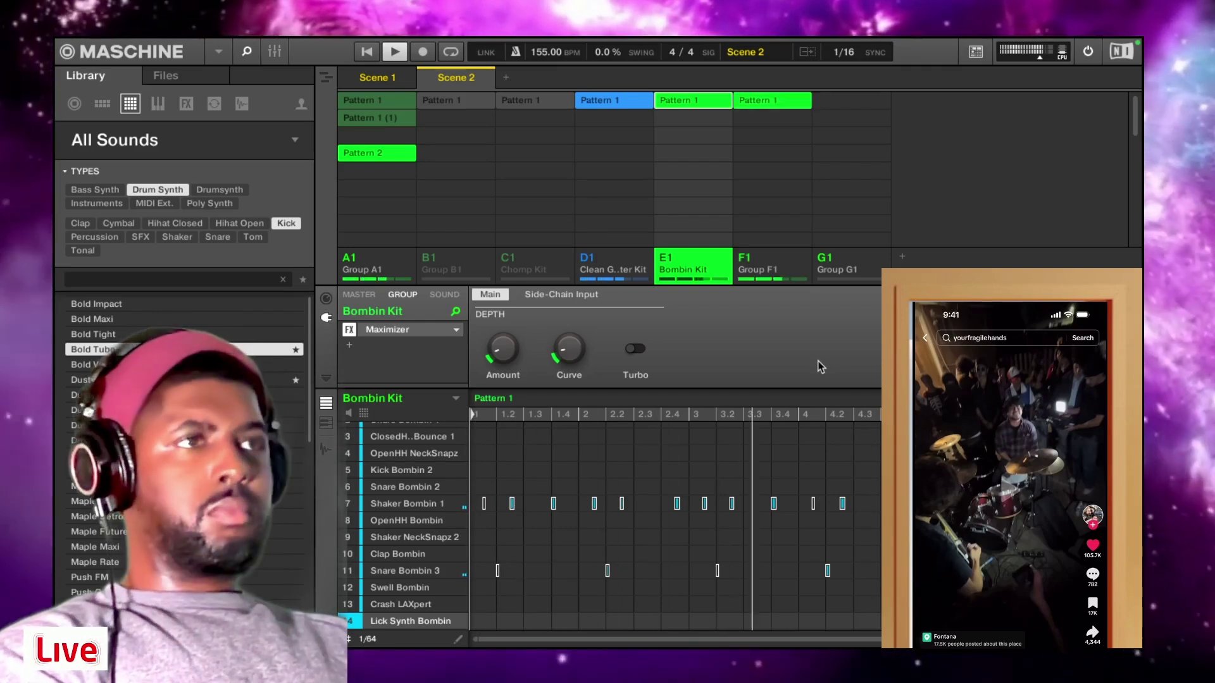
Check Group F1's Bold Tube kick pattern and Group A1 while Scene 2 plays
click(780, 262)
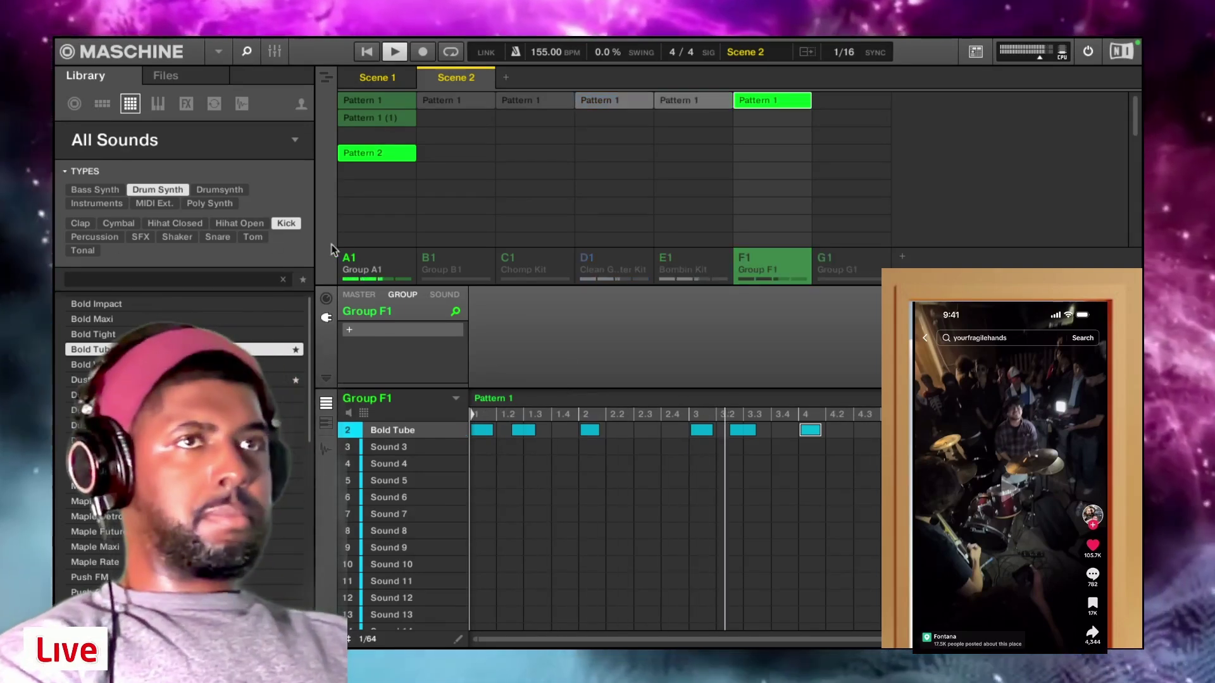
click(368, 264)
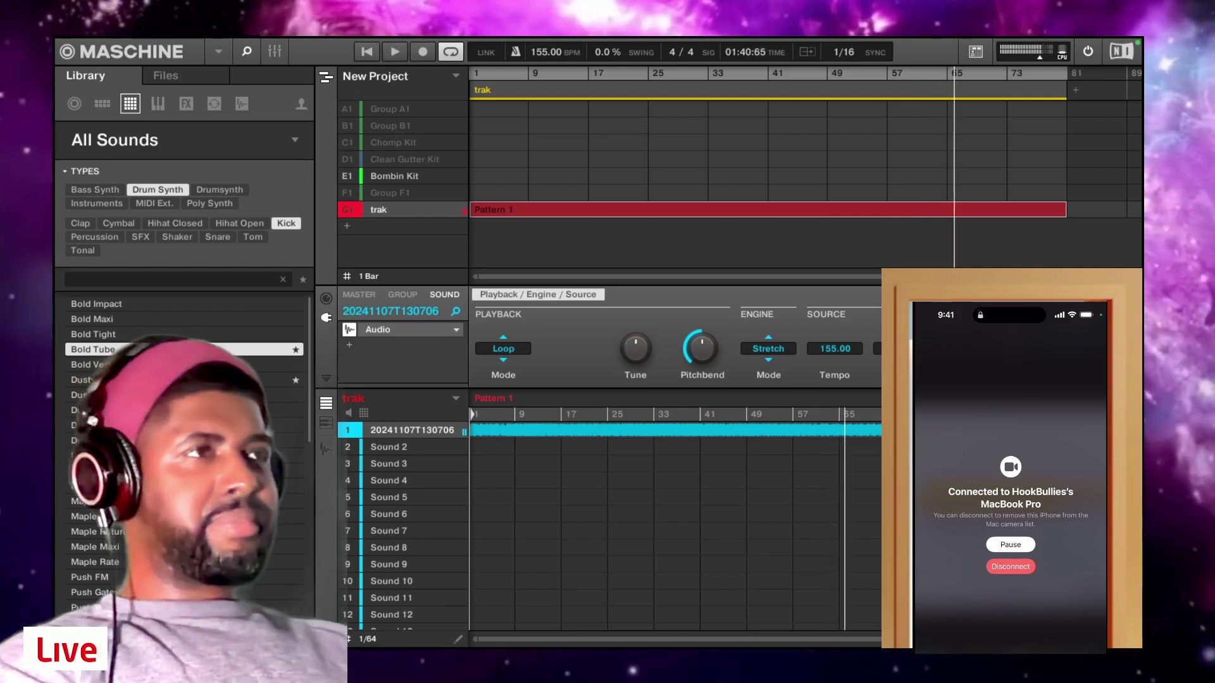
Start saving the project together with its samples in the Projects folder, replacing the default name with "lil wayn"
mouse_move(207, 41)
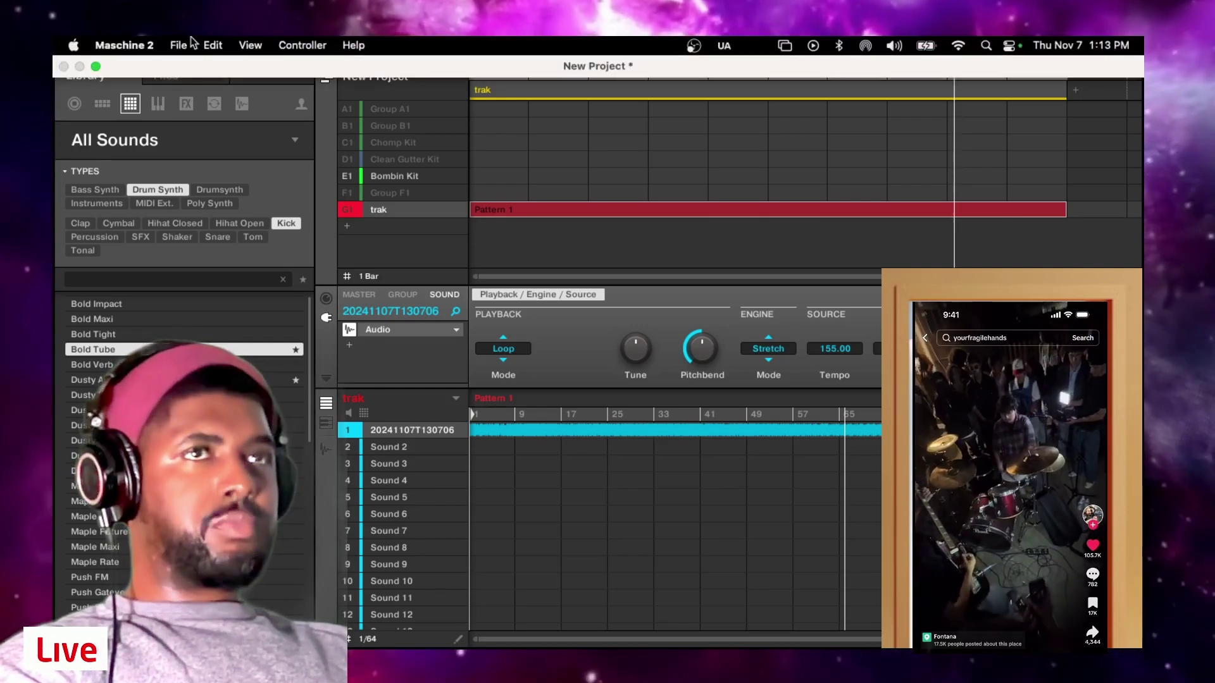
click(180, 45)
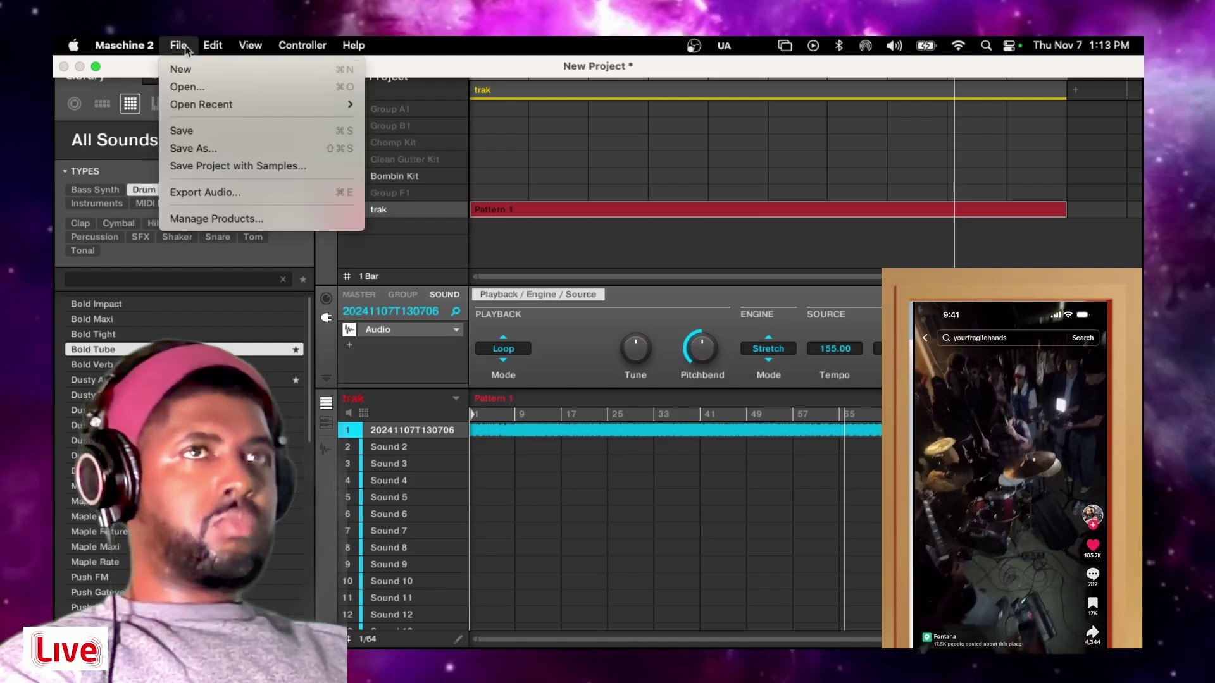
click(220, 166)
click(653, 347)
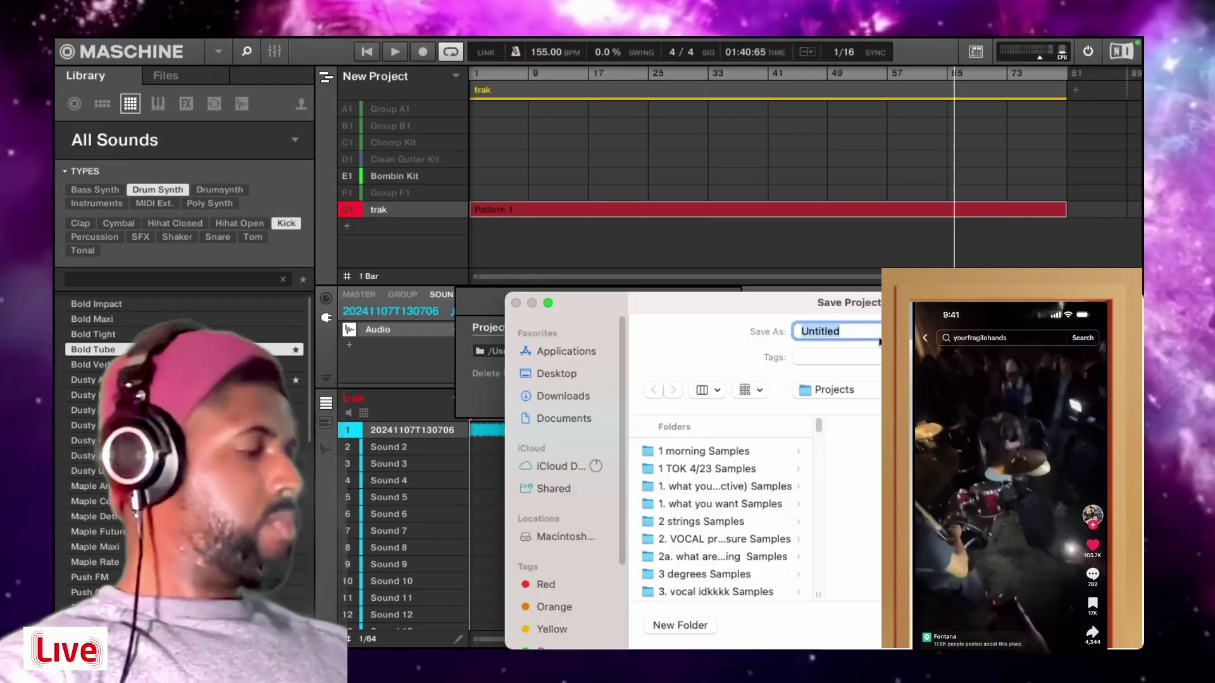
key(BackSpace)
text(lil wayn)
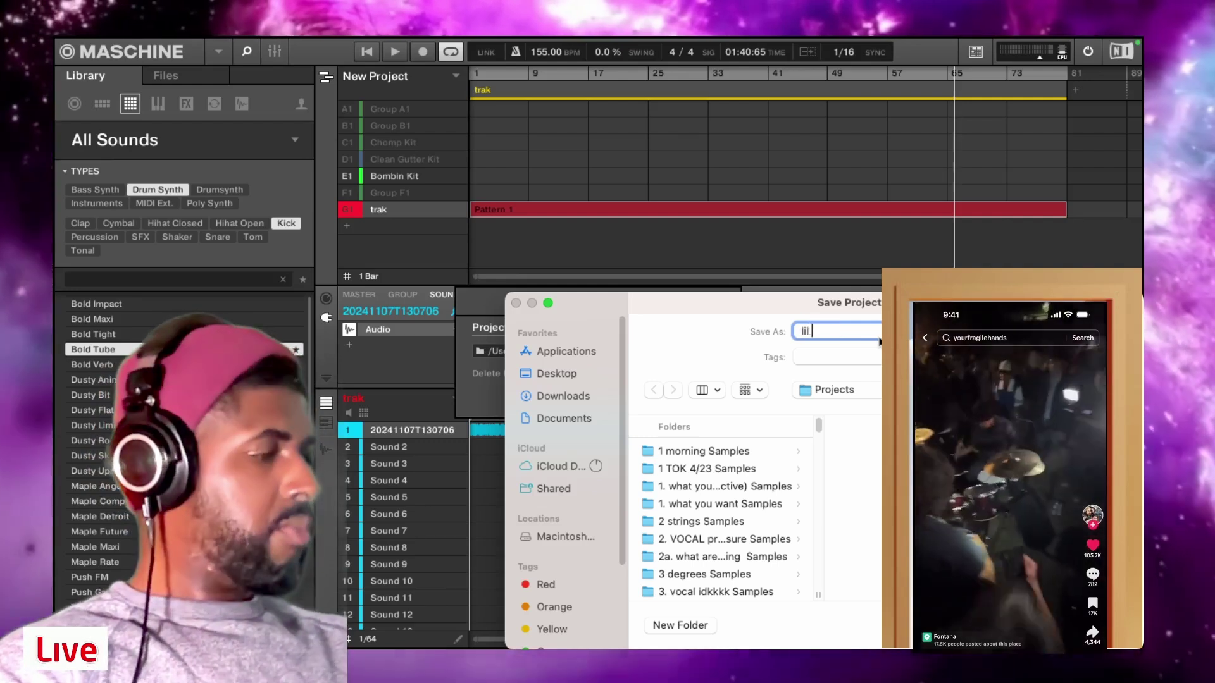